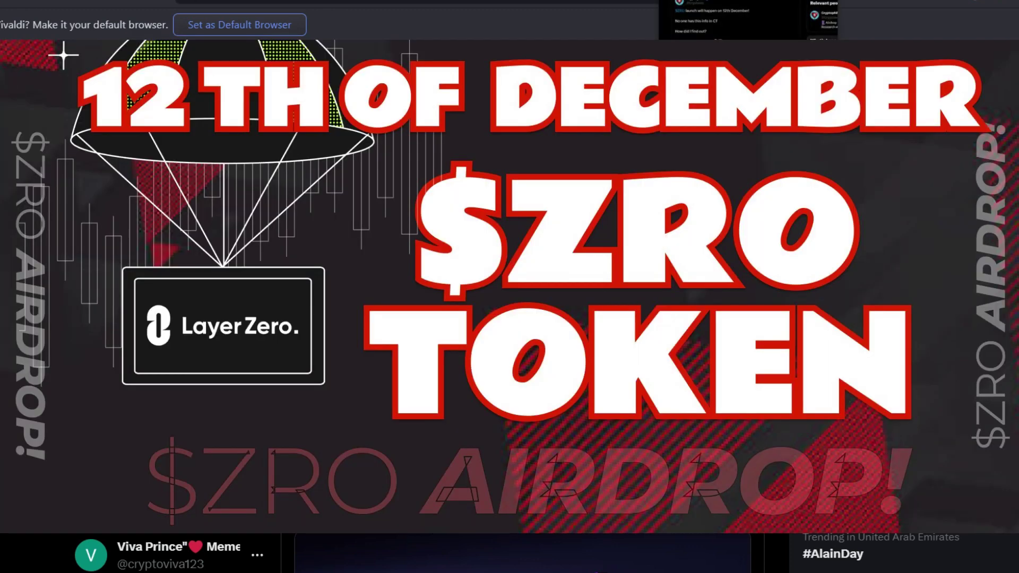
Step: Review the Week 4 missions on the Arbitrum Odyssey page and the Dark Matter and Eternal Tranquility tasks on Galxe
{"action": "scroll", "coordinate": [522, 287], "scroll_direction": "down", "scroll_amount": 5}
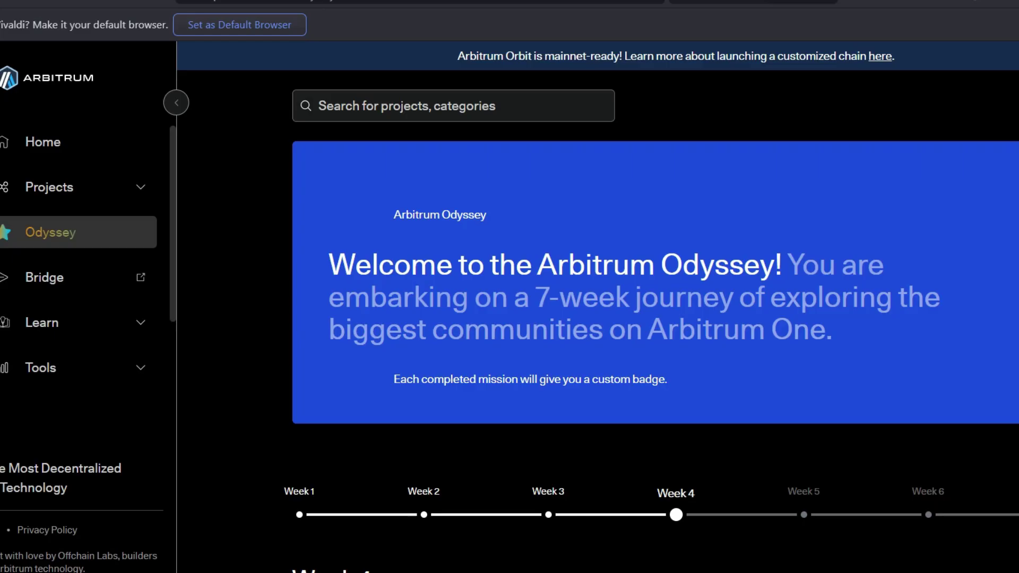
{"action": "scroll", "coordinate": [651, 307], "scroll_direction": "down", "scroll_amount": 6}
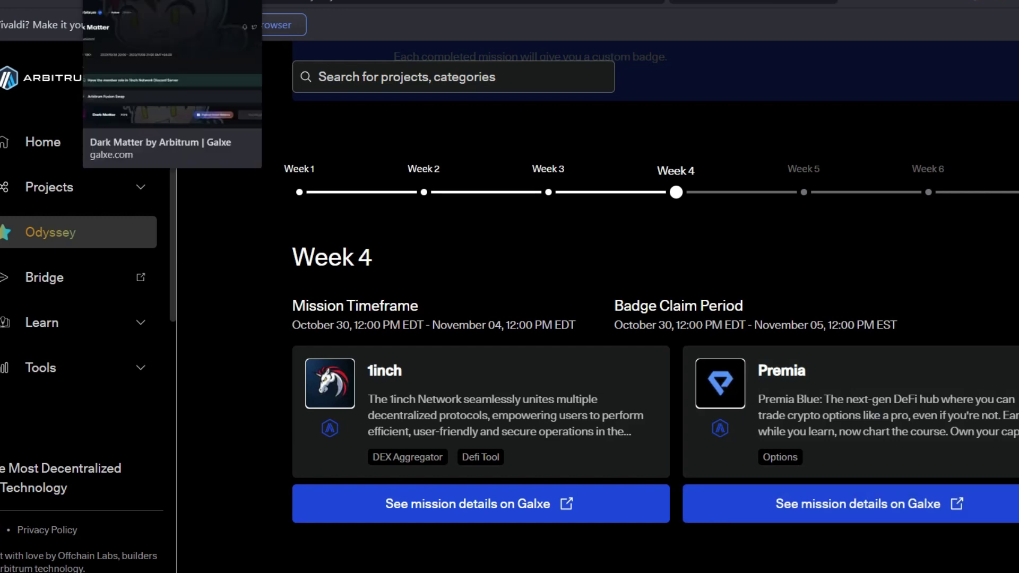
{"action": "left_click", "coordinate": [159, 3]}
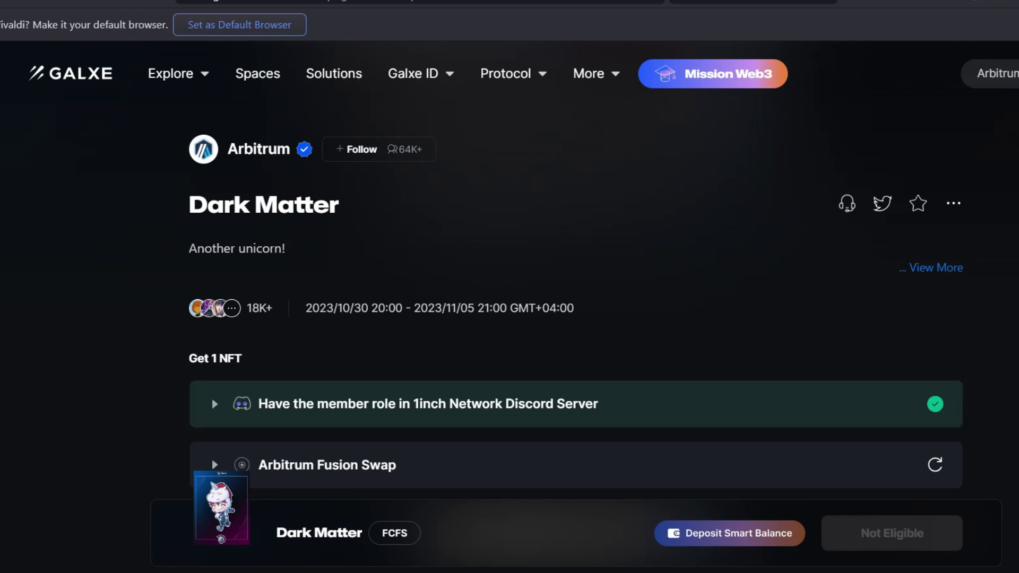
{"action": "left_click", "coordinate": [236, 2]}
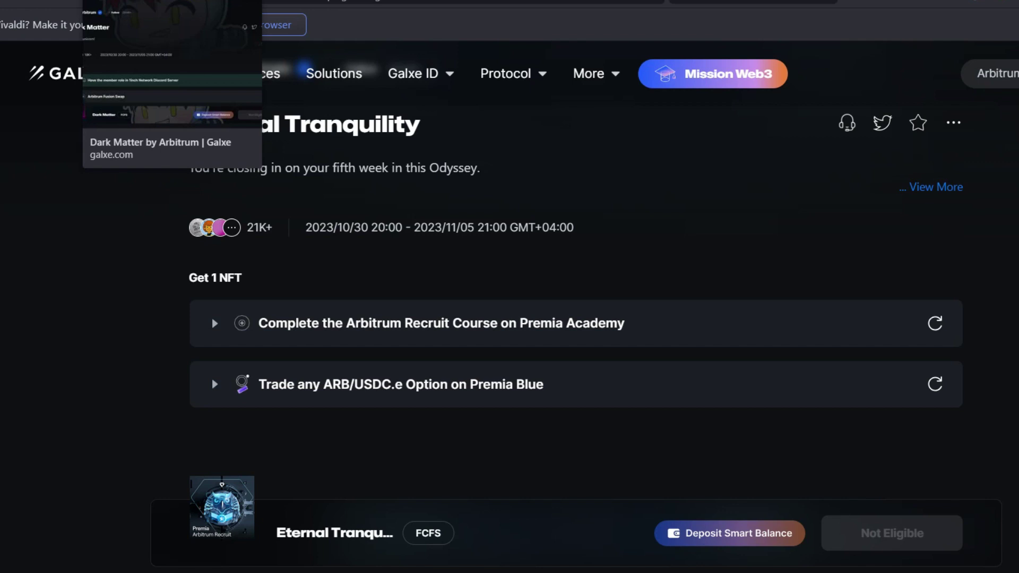
{"action": "left_click", "coordinate": [172, 1]}
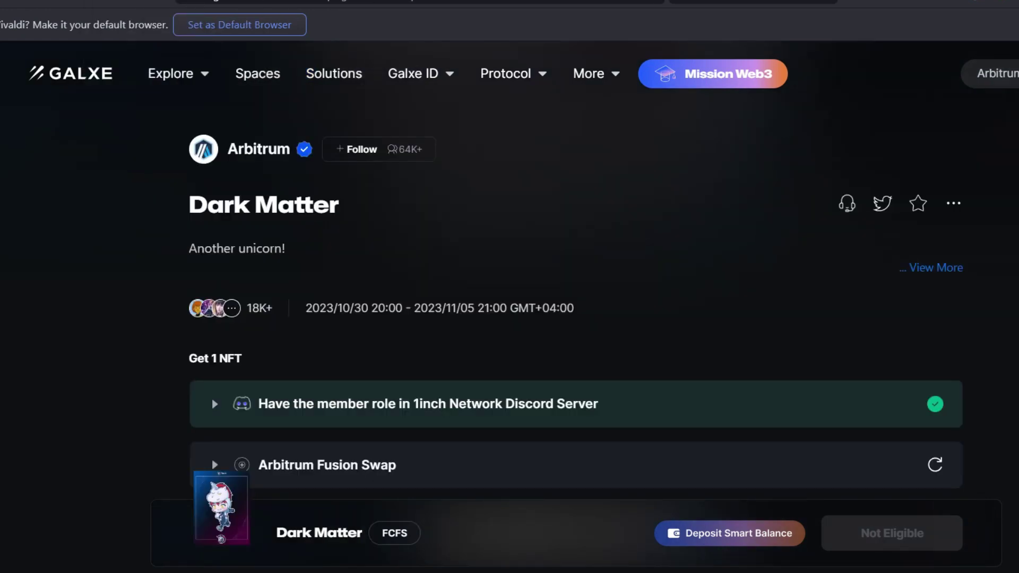
{"action": "scroll", "coordinate": [576, 287], "scroll_direction": "down", "scroll_amount": 3}
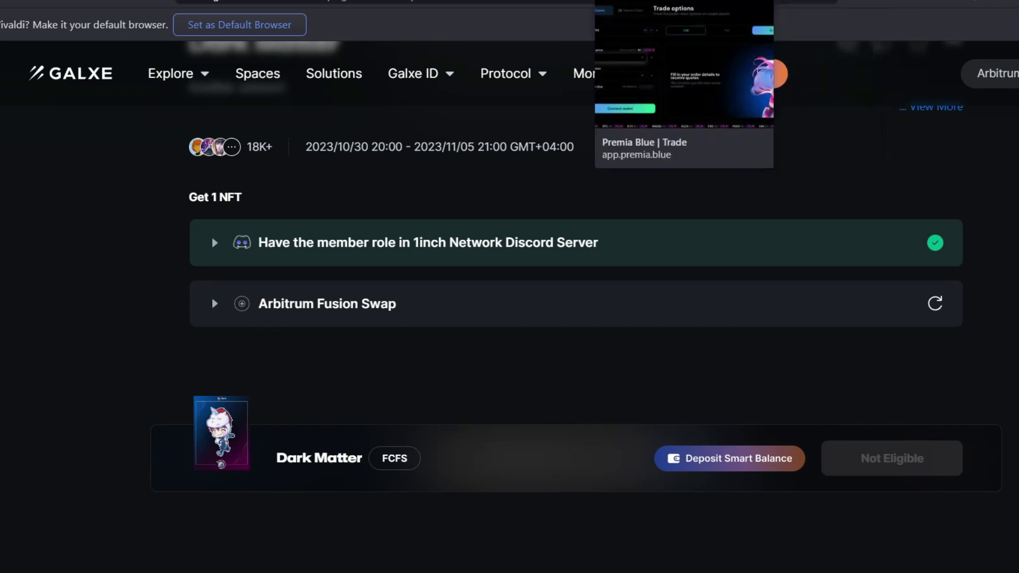
Step: Open the 1inch swap page, accept the wallet connection terms, and connect the Metamask wallet on Arbitrum
{"action": "left_click", "coordinate": [684, 1]}
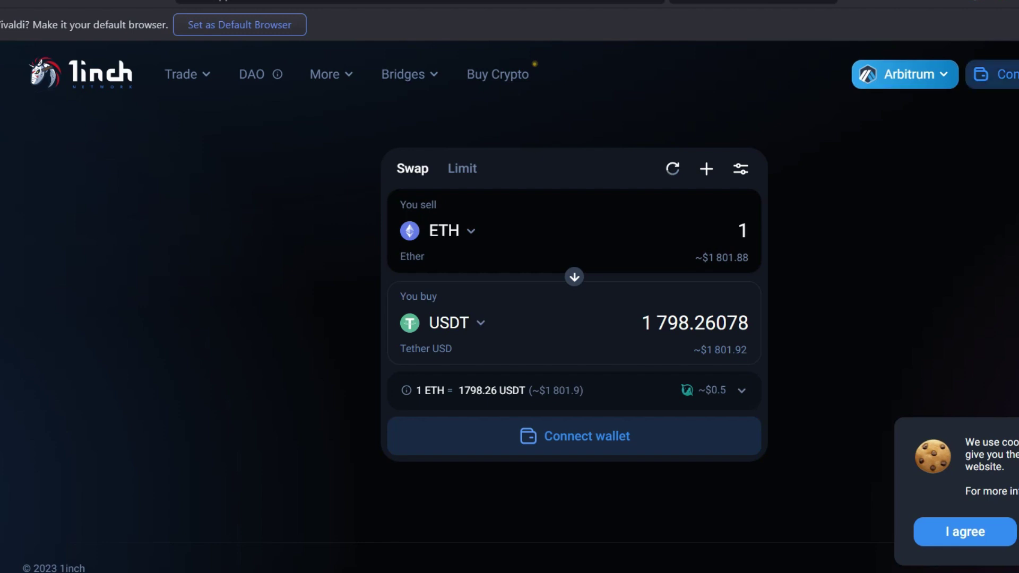
{"action": "left_click", "coordinate": [1005, 74]}
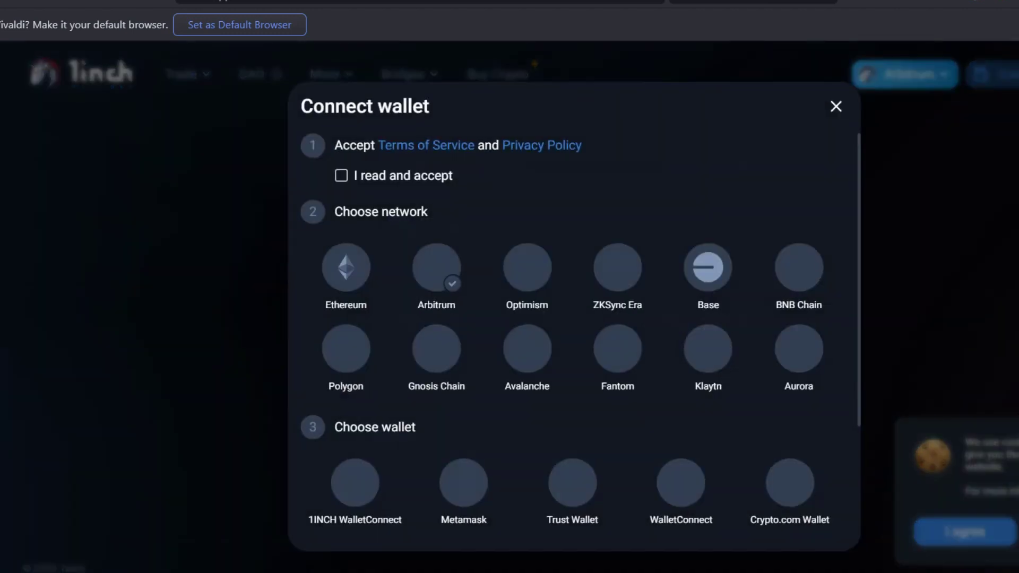
{"action": "left_click", "coordinate": [341, 175]}
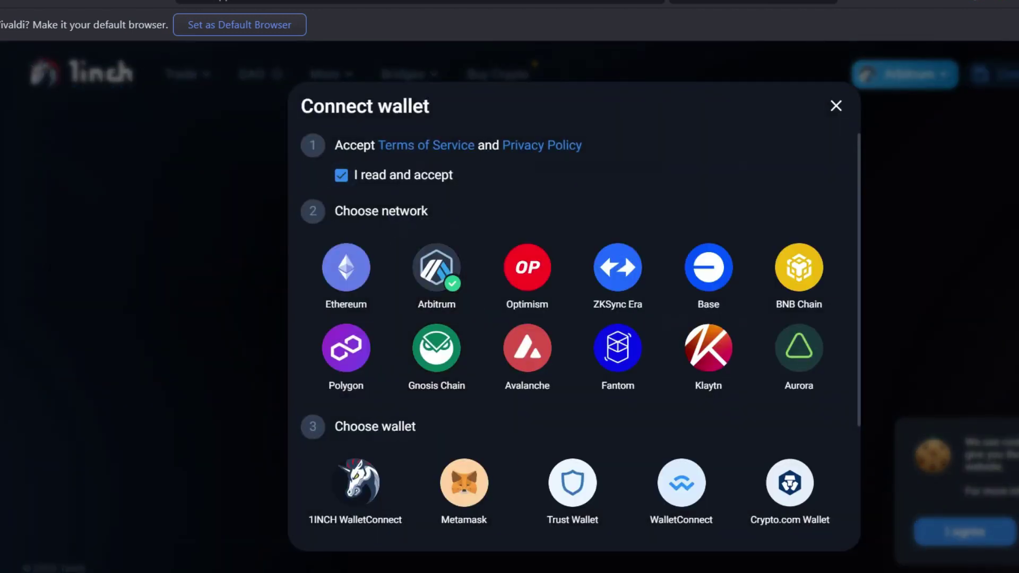
{"action": "left_click", "coordinate": [463, 483]}
{"action": "left_click", "coordinate": [1018, 418]}
{"action": "left_click", "coordinate": [1018, 418]}
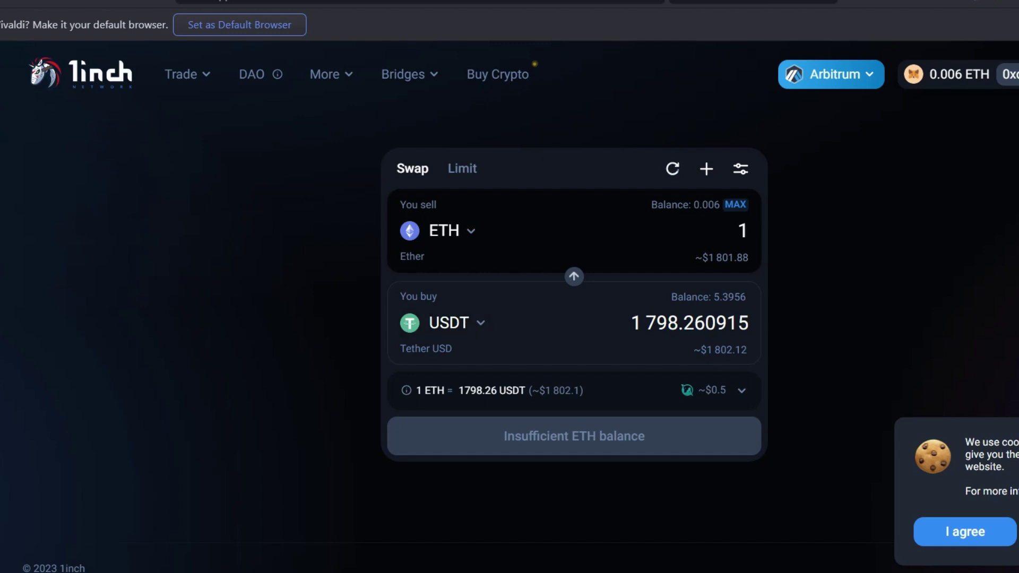
Step: Reverse the swap to sell USDT for ETH, expand the Fusion swap mode details, and use the maximum USDT balance
{"action": "left_click", "coordinate": [574, 276]}
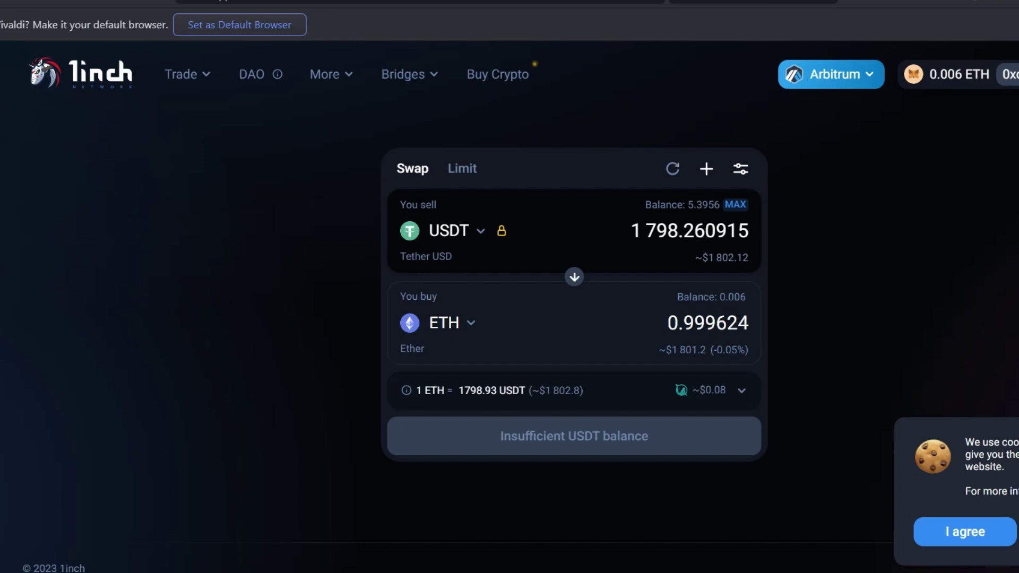
{"action": "mouse_move", "coordinate": [681, 390]}
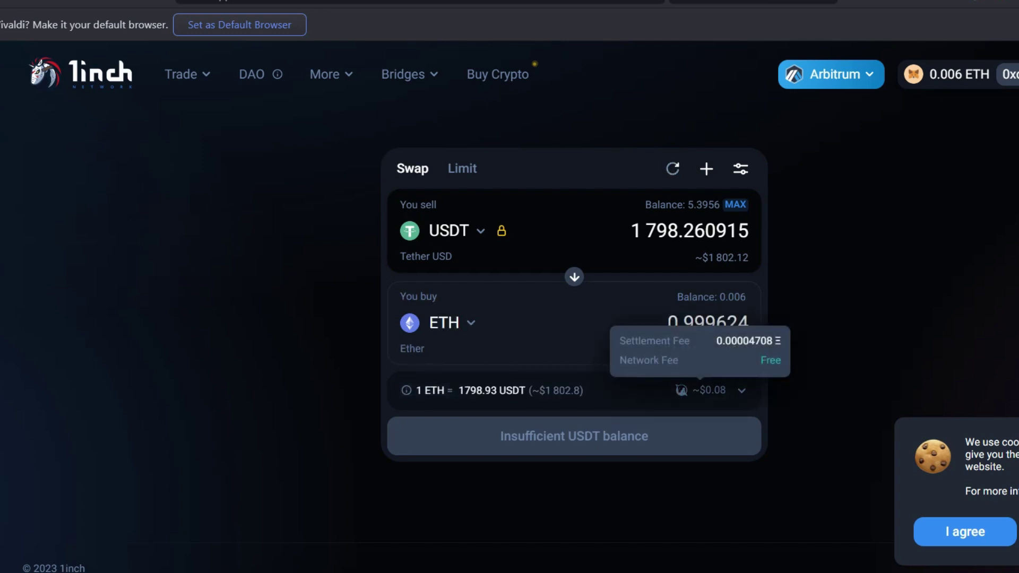
{"action": "left_click", "coordinate": [681, 390]}
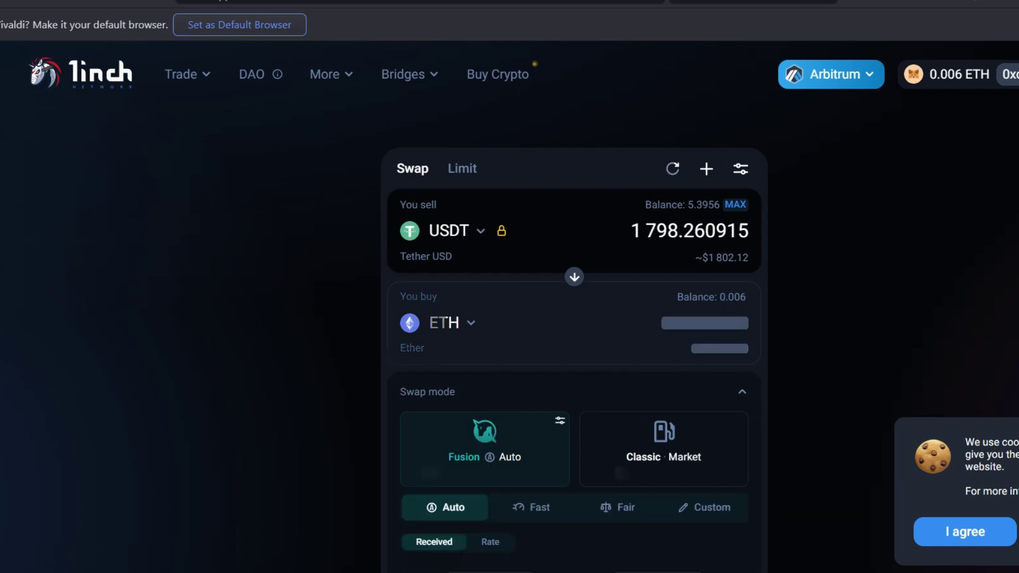
{"action": "scroll", "coordinate": [573, 308], "scroll_direction": "down", "scroll_amount": 5}
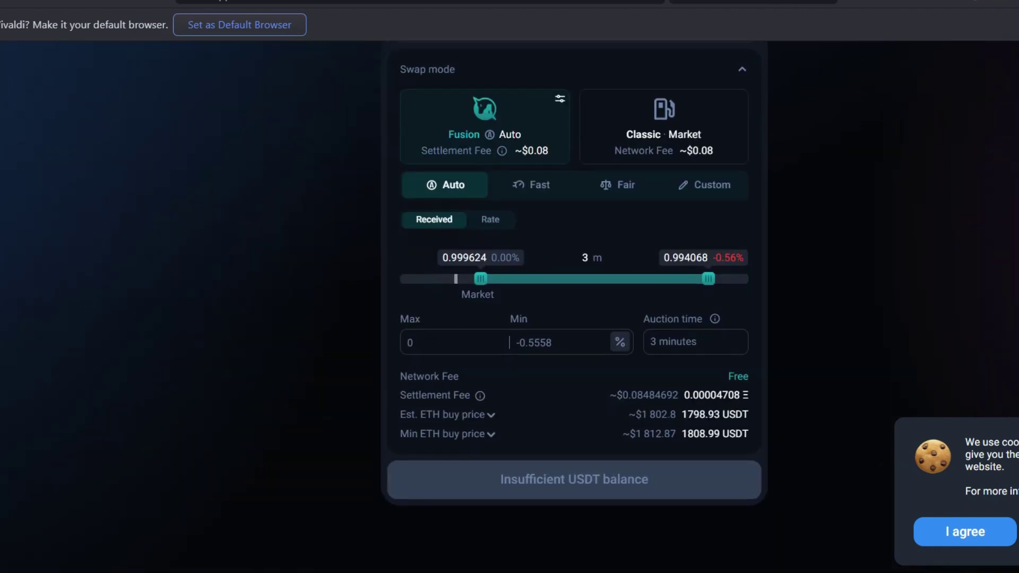
{"action": "scroll", "coordinate": [573, 308], "scroll_direction": "up", "scroll_amount": 4}
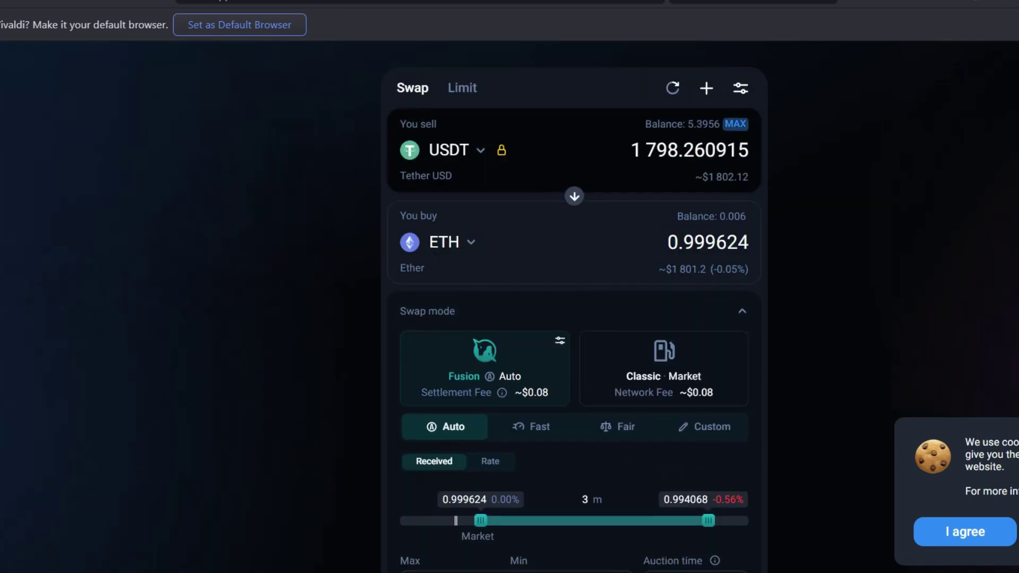
{"action": "left_click", "coordinate": [736, 124]}
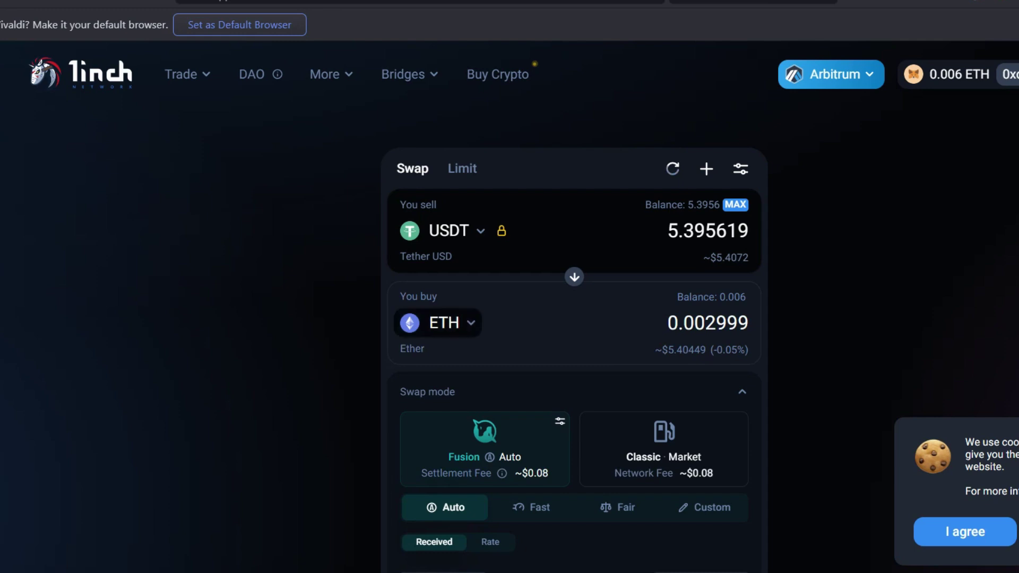
Step: Give 1inch permission to swap USDT, signing the terms agreement and setting the custom spending cap to 5.395619
{"action": "scroll", "coordinate": [573, 318], "scroll_direction": "down", "scroll_amount": 6}
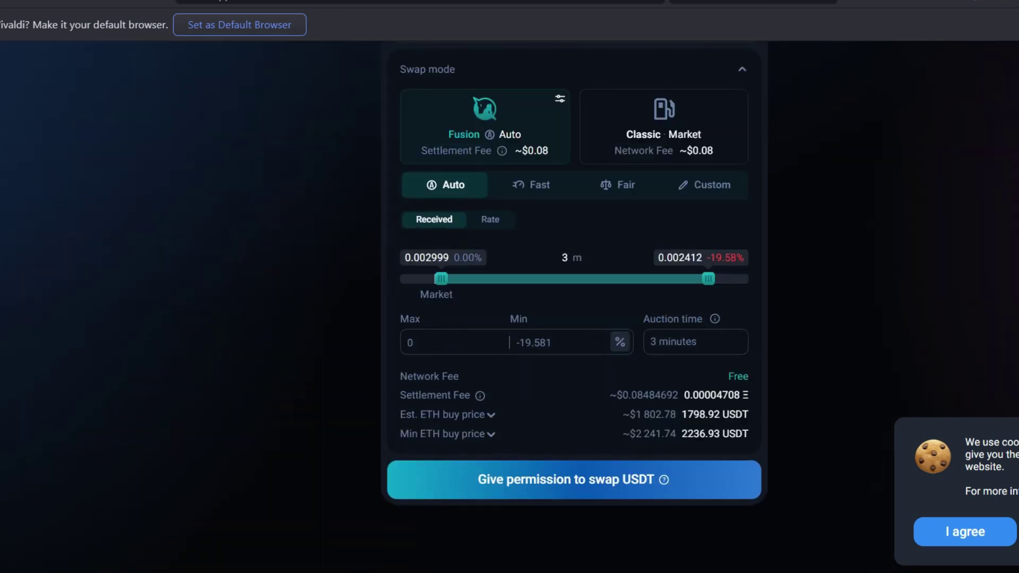
{"action": "left_click", "coordinate": [574, 480]}
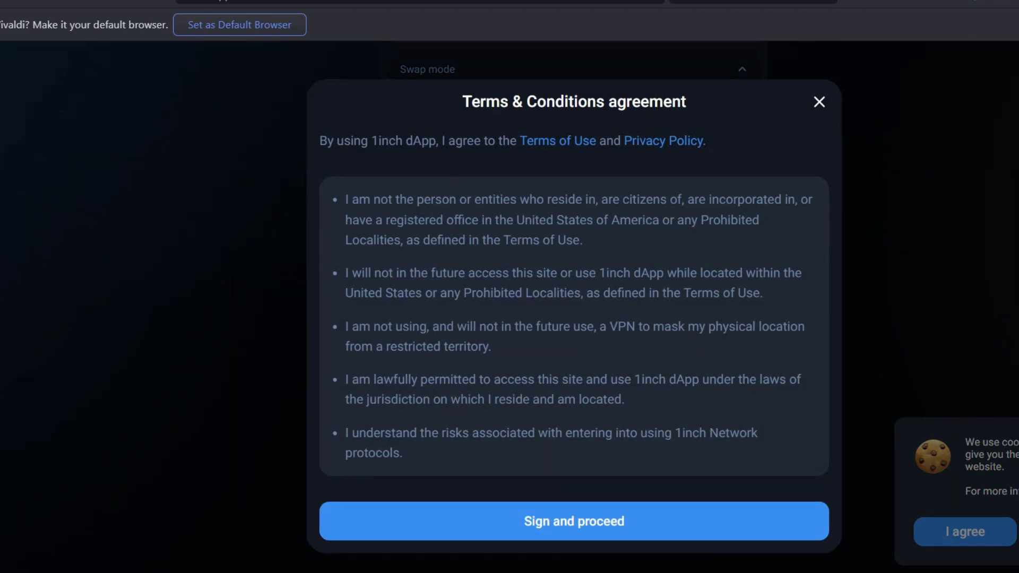
{"action": "left_click", "coordinate": [574, 521]}
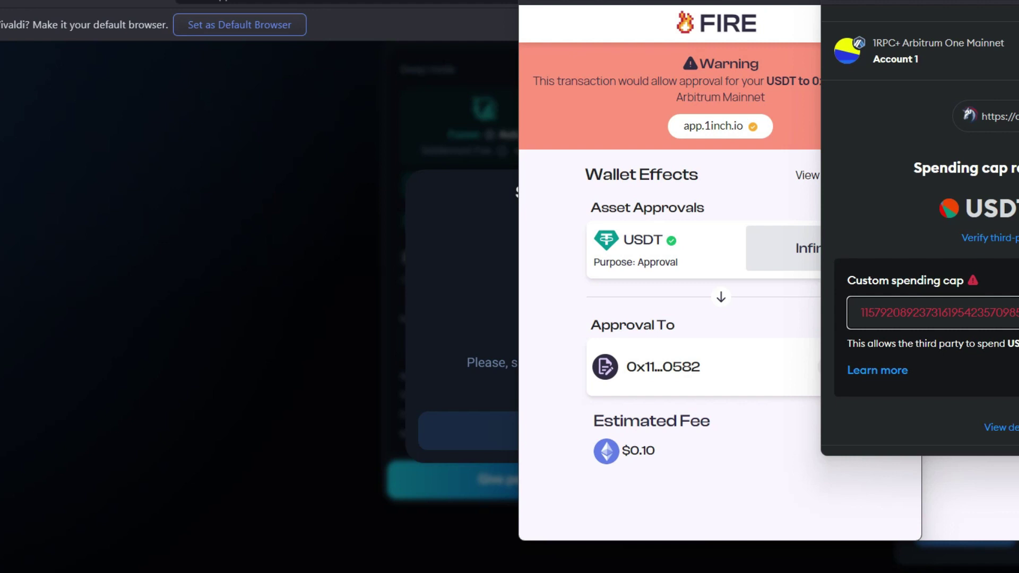
{"action": "left_click_drag", "start_coordinate": [860, 313], "coordinate": [1018, 312]}
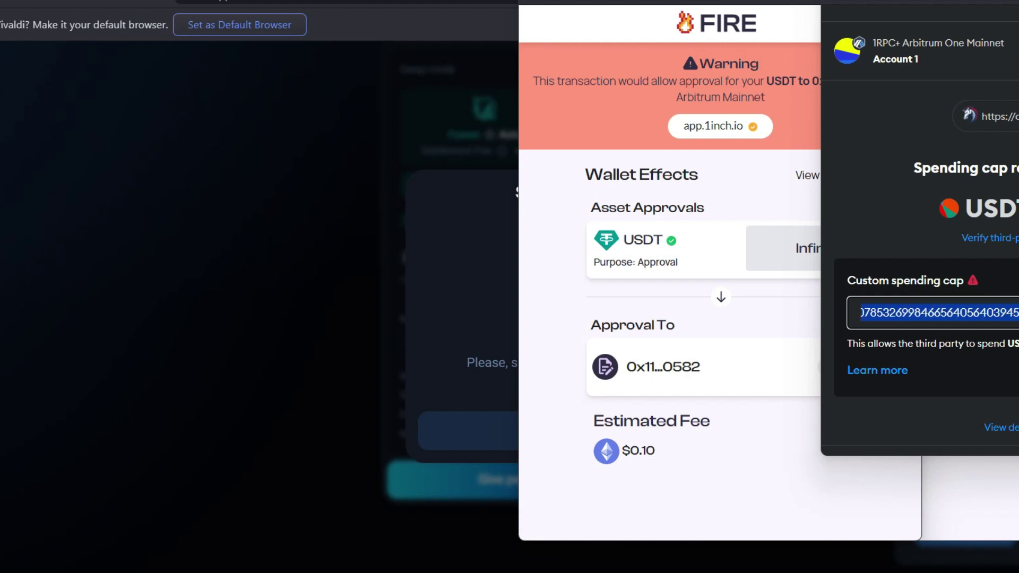
{"action": "key", "text": "BackSpace"}
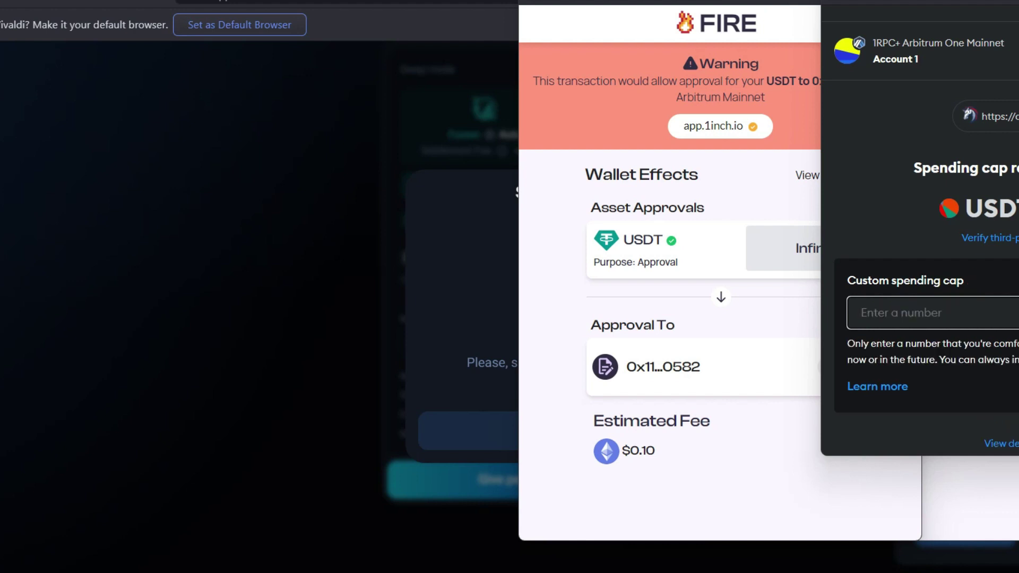
{"action": "type", "text": "5.395619"}
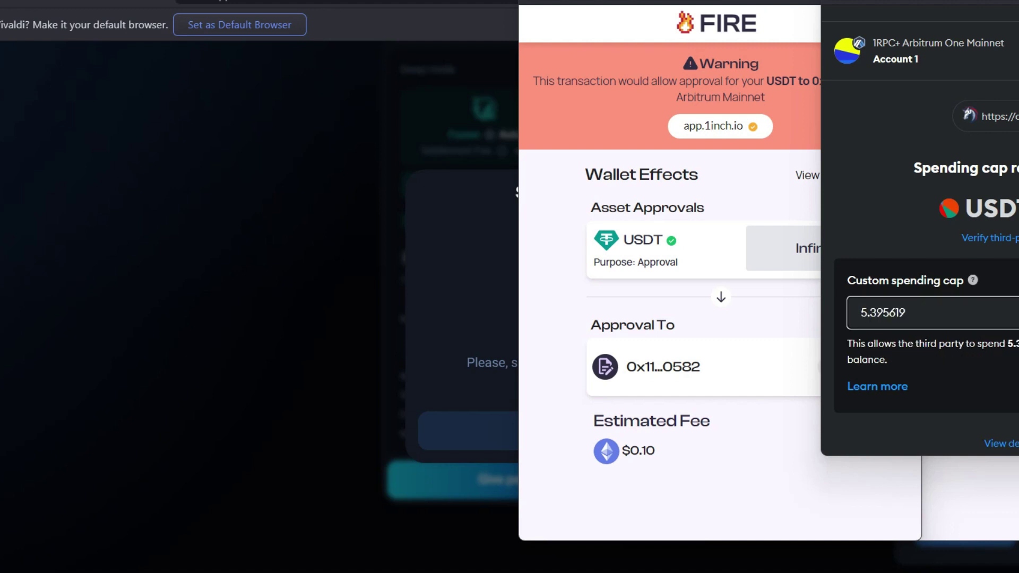
{"action": "scroll", "coordinate": [918, 266], "scroll_direction": "down", "scroll_amount": 2}
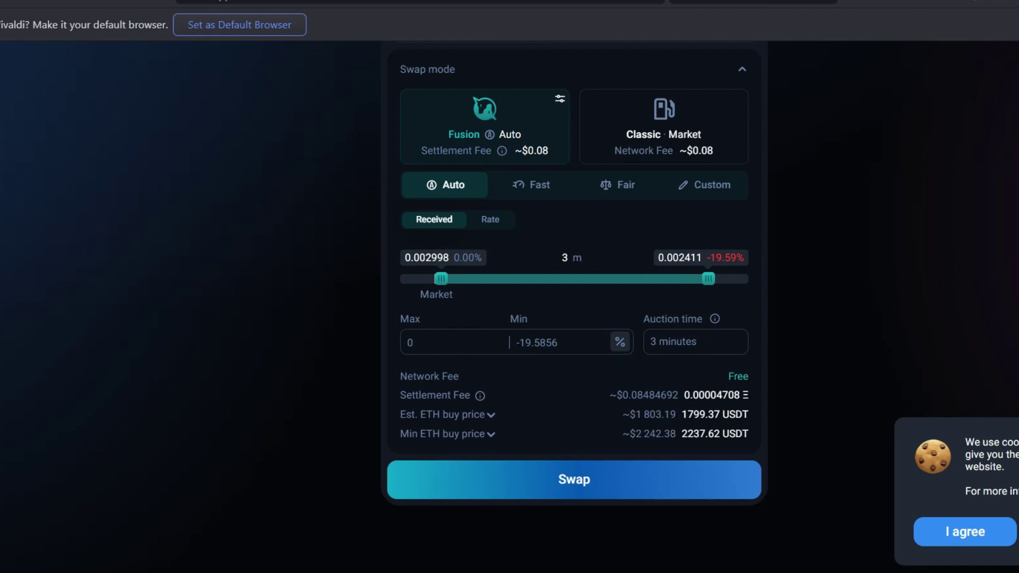
Step: Submit and confirm the Fusion swap of 5.395619 USDT to ETH, and dismiss the submission dialog
{"action": "left_click", "coordinate": [573, 480]}
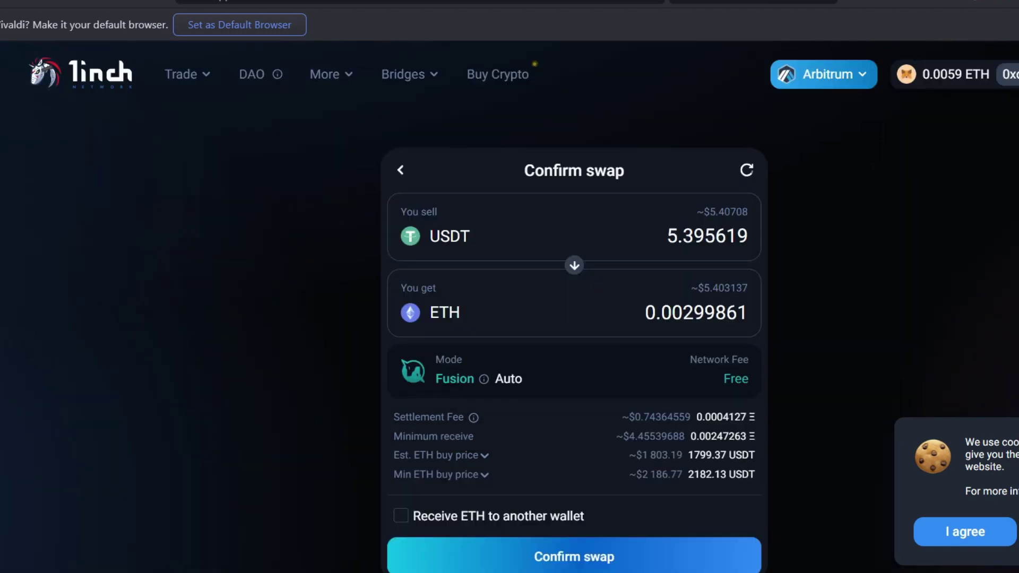
{"action": "left_click", "coordinate": [574, 557]}
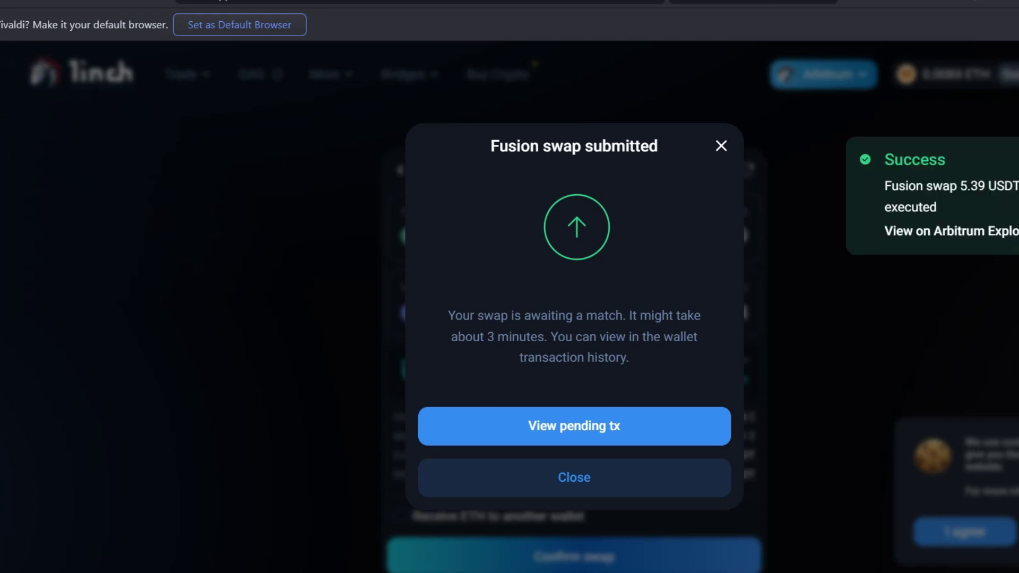
{"action": "left_click", "coordinate": [574, 478]}
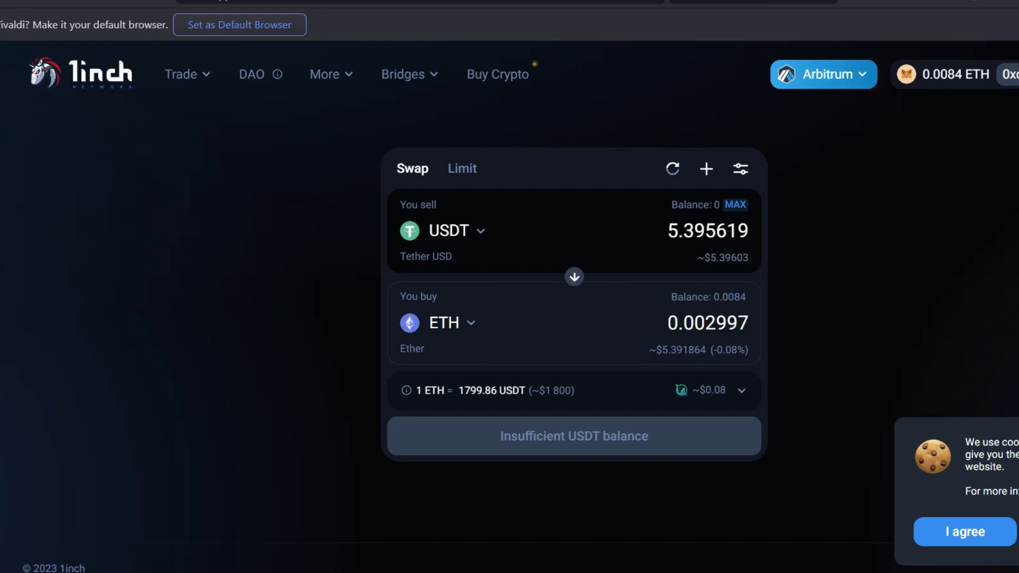
Step: Verify the Arbitrum Fusion Swap task on the Dark Matter Galxe page and claim the NFT
{"action": "left_click", "coordinate": [179, 2]}
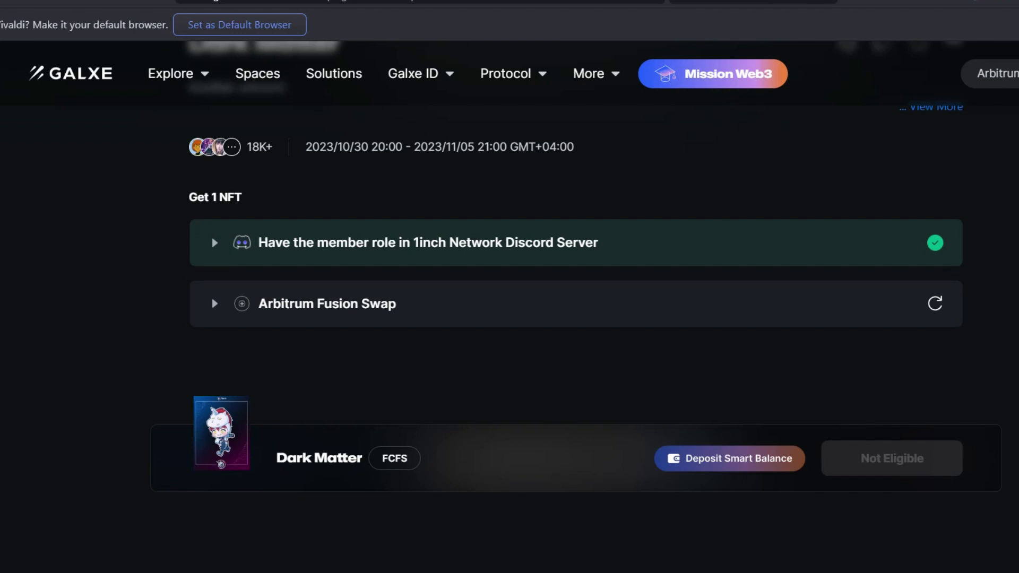
{"action": "mouse_move", "coordinate": [935, 303]}
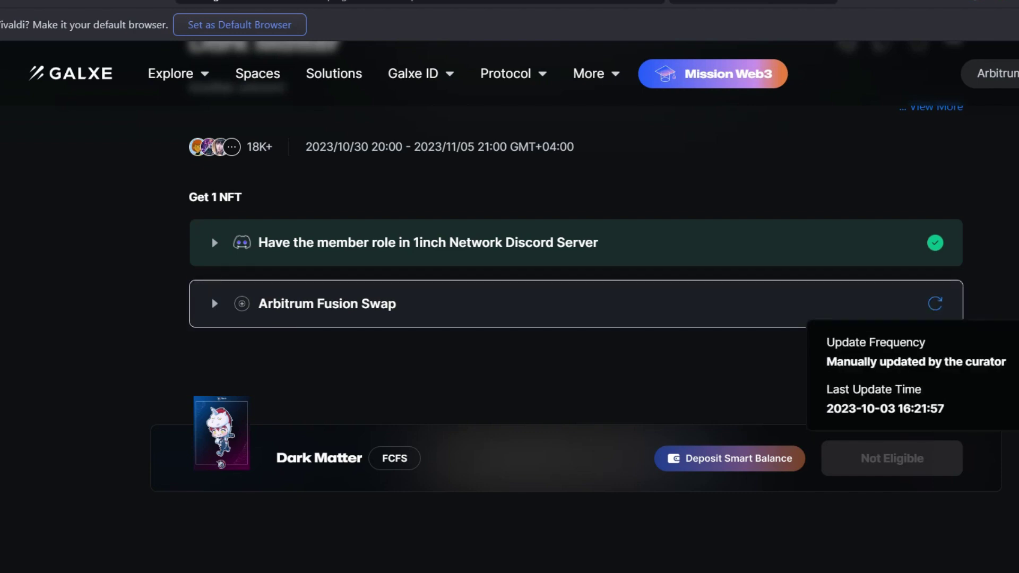
{"action": "left_click", "coordinate": [934, 304]}
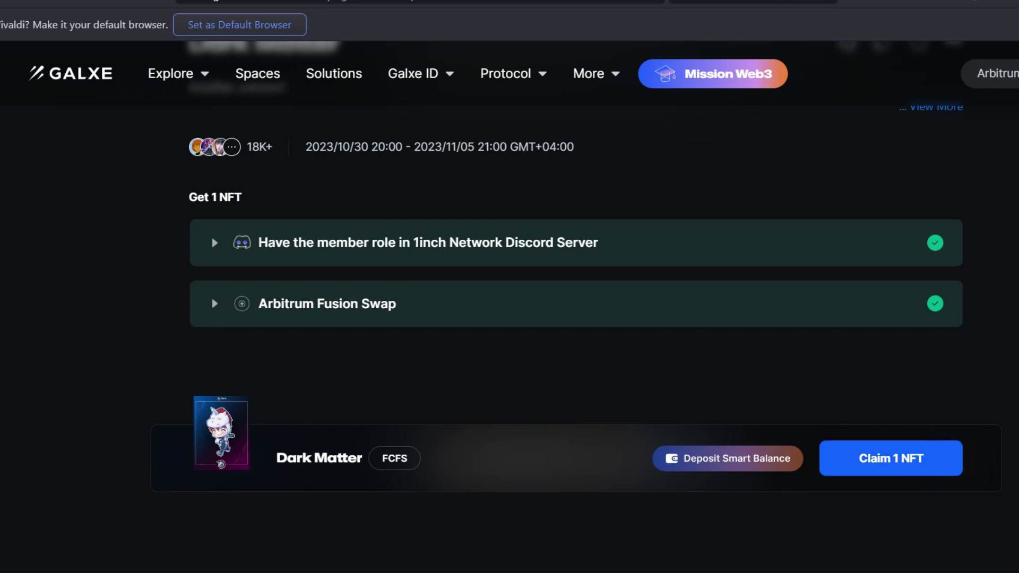
{"action": "left_click", "coordinate": [890, 458]}
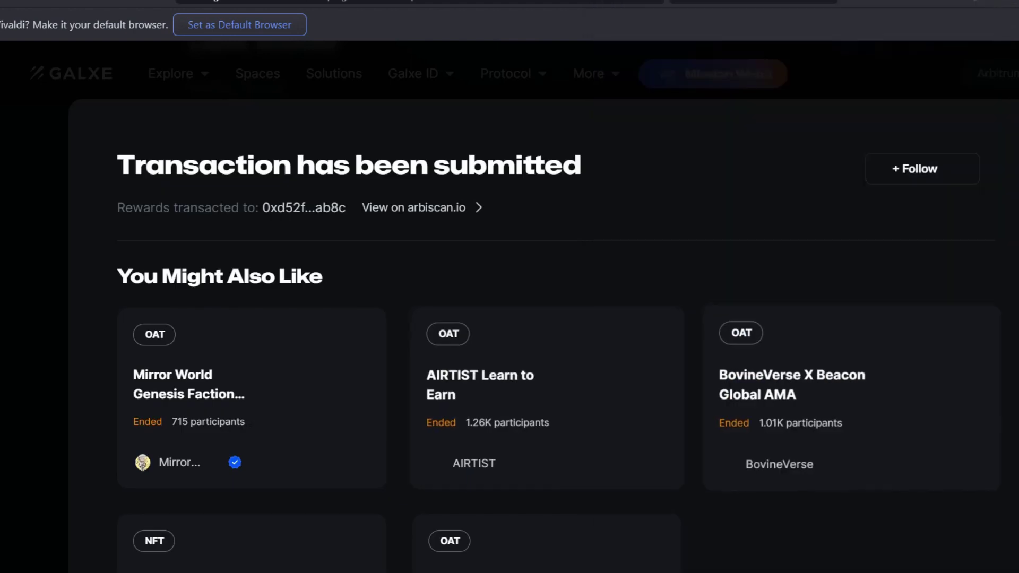
{"action": "key", "text": "Escape"}
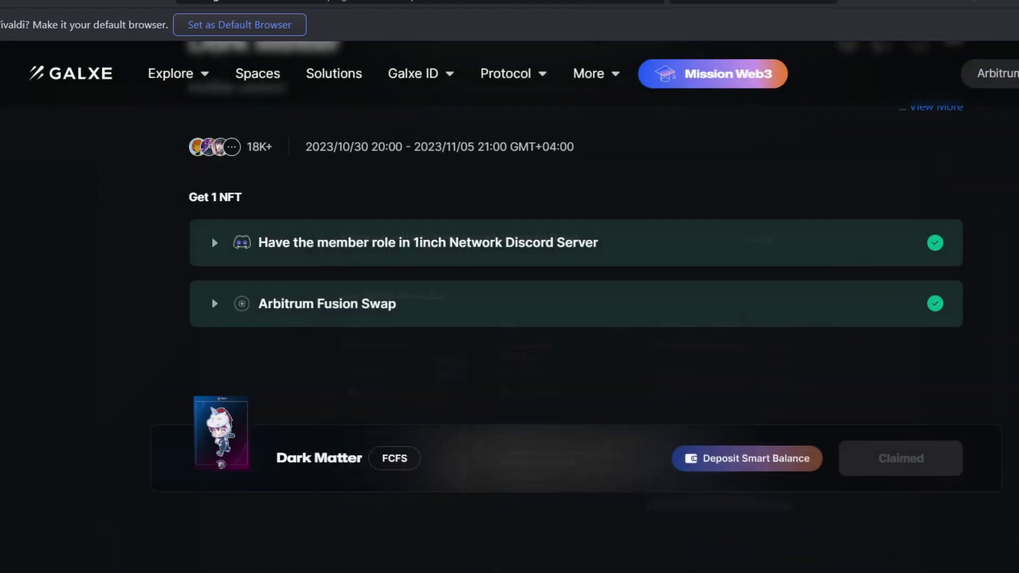
Step: Open the Introduction to Arbitrum lesson of the Arbitrum Recruit course on Premia Academy
{"action": "mouse_move", "coordinate": [221, 433]}
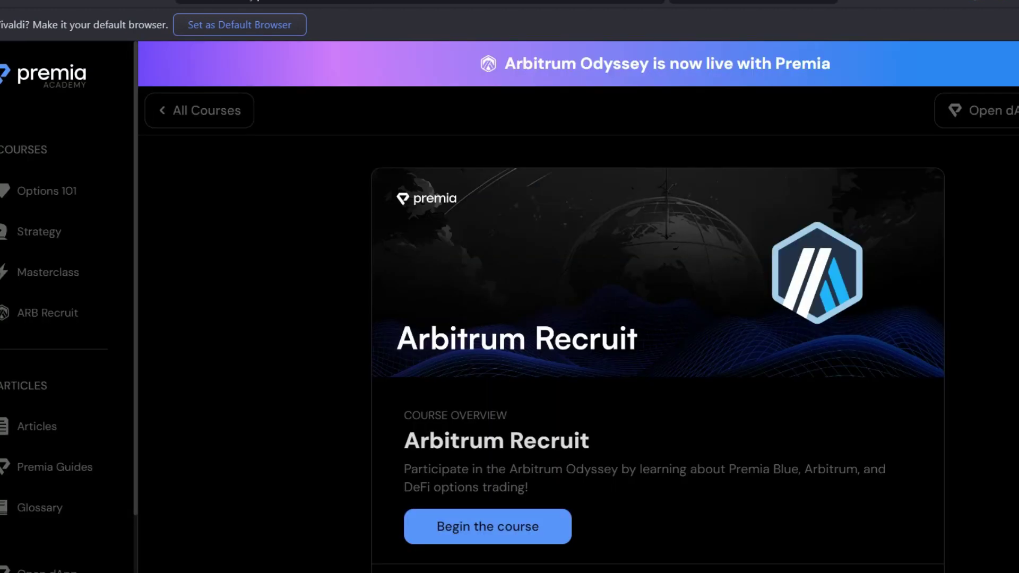
{"action": "scroll", "coordinate": [658, 372], "scroll_direction": "down", "scroll_amount": 1}
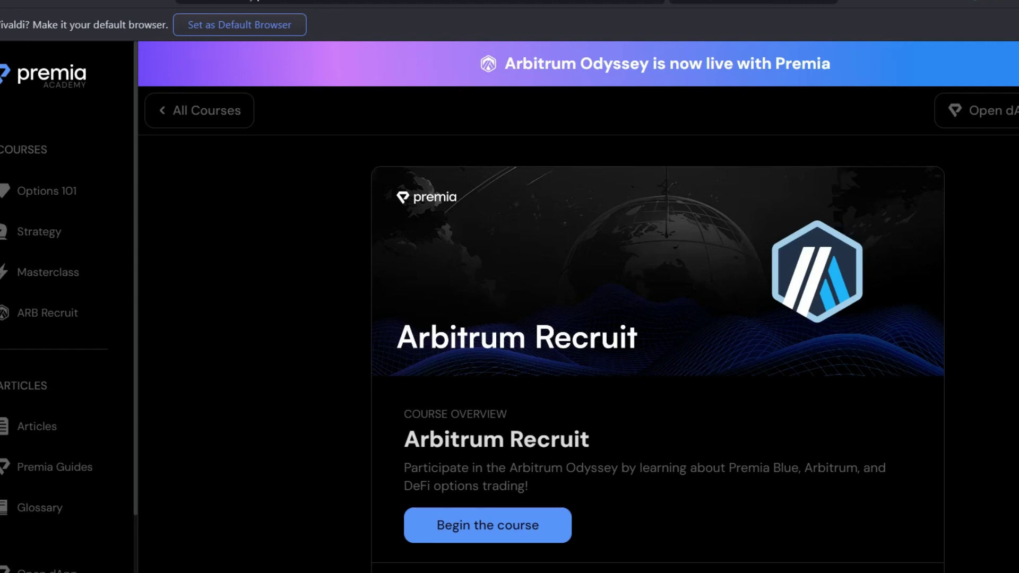
{"action": "scroll", "coordinate": [658, 372], "scroll_direction": "down", "scroll_amount": 4}
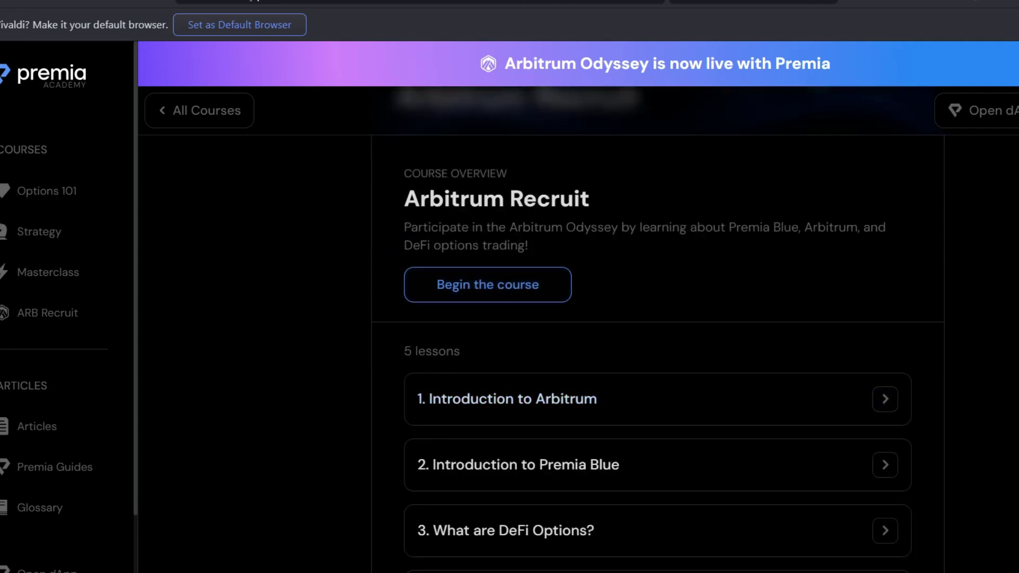
{"action": "scroll", "coordinate": [658, 350], "scroll_direction": "down", "scroll_amount": 15}
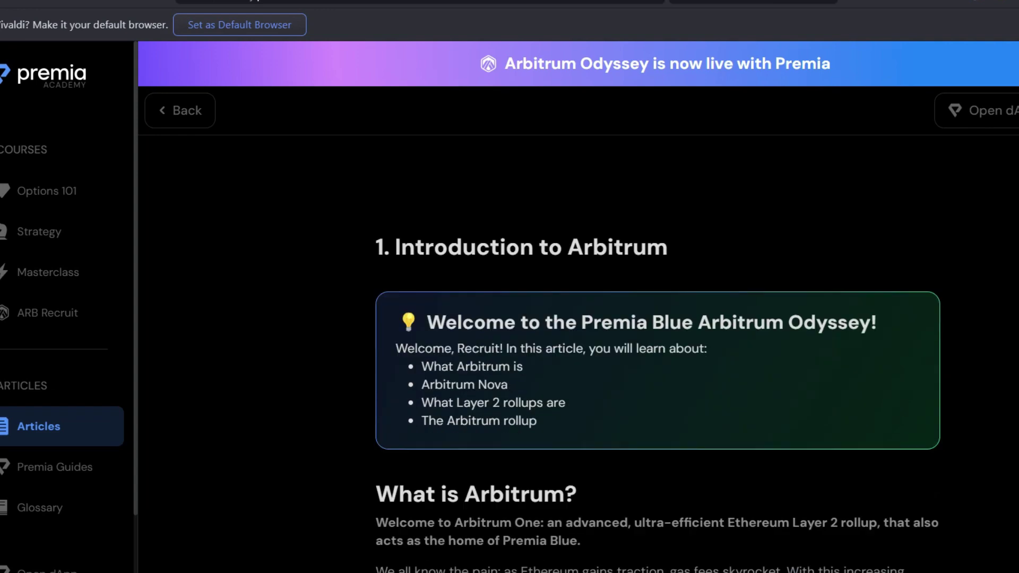
Step: Answer the Introduction to Arbitrum quiz with "Arbitrum Nova" and continue to the next lesson
{"action": "scroll", "coordinate": [658, 350], "scroll_direction": "down", "scroll_amount": 10}
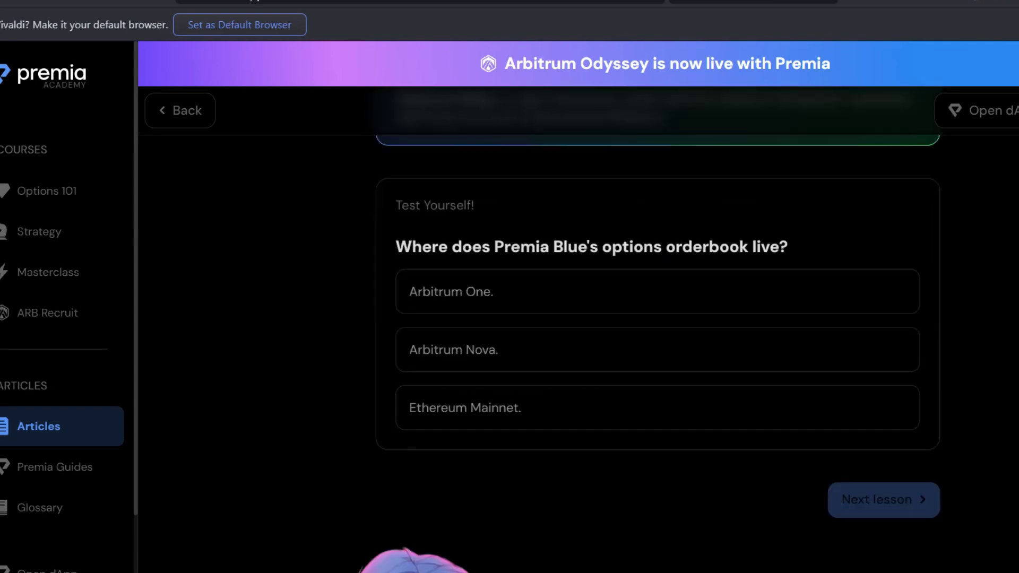
{"action": "scroll", "coordinate": [658, 350], "scroll_direction": "up", "scroll_amount": 5}
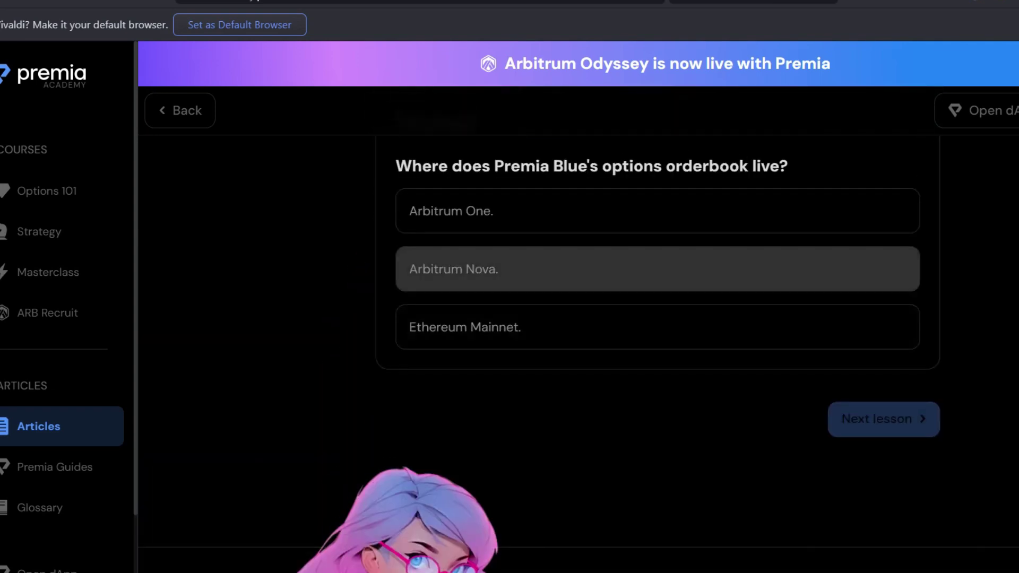
{"action": "left_click", "coordinate": [658, 268]}
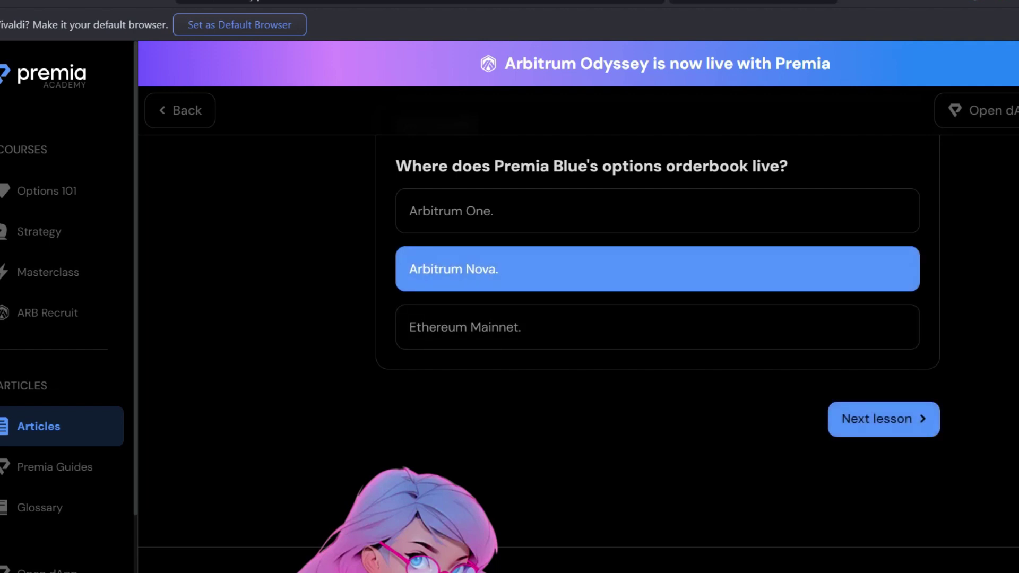
{"action": "left_click", "coordinate": [884, 419]}
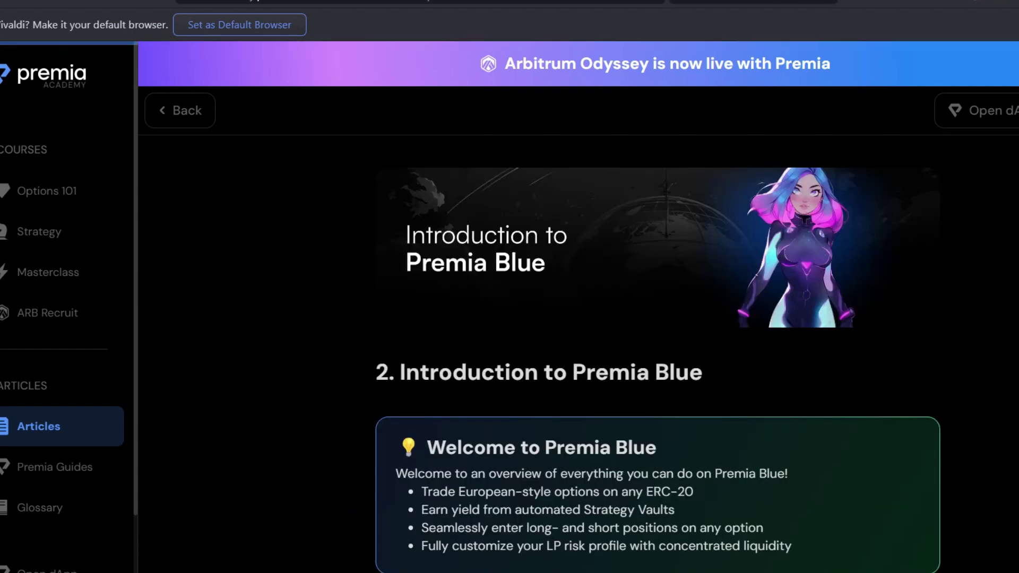
Step: Answer the Introduction to Premia Blue quiz with the non-custodial options settlement layer and exchange definition, and continue to the next lesson
{"action": "scroll", "coordinate": [658, 350], "scroll_direction": "down", "scroll_amount": 10}
{"action": "scroll", "coordinate": [658, 350], "scroll_direction": "up", "scroll_amount": 10}
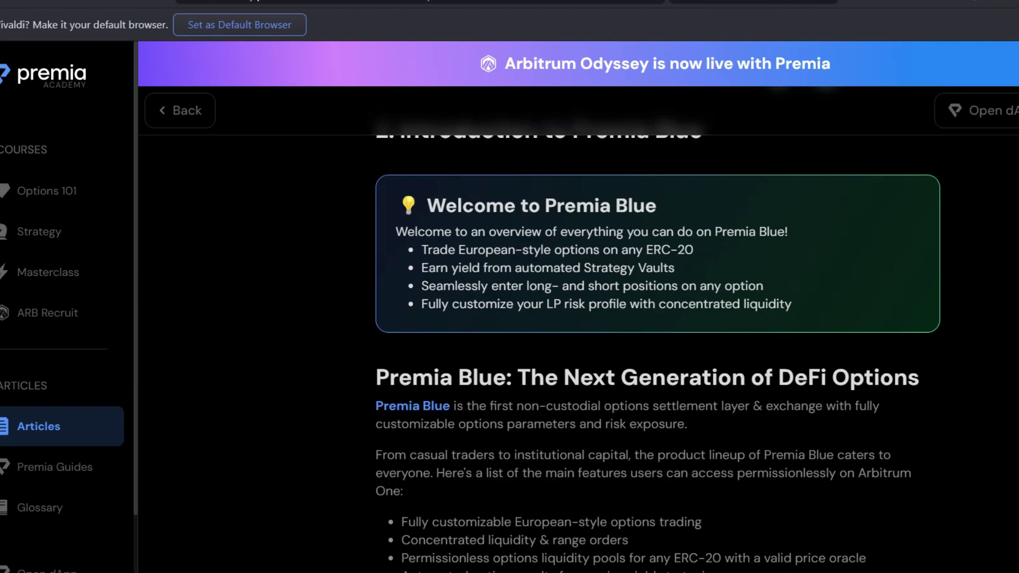
{"action": "scroll", "coordinate": [658, 350], "scroll_direction": "down", "scroll_amount": 15}
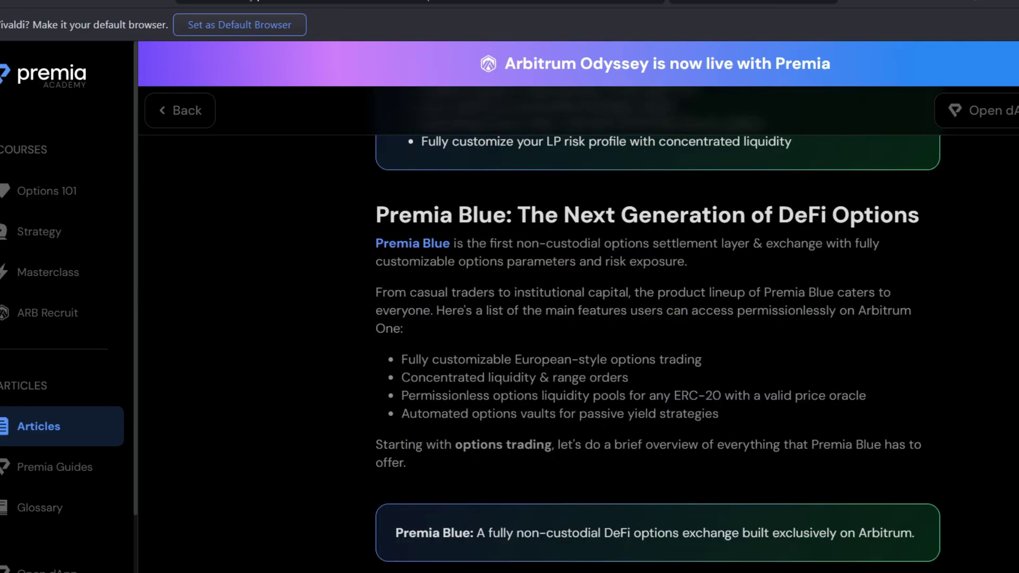
{"action": "scroll", "coordinate": [658, 351], "scroll_direction": "down", "scroll_amount": 12}
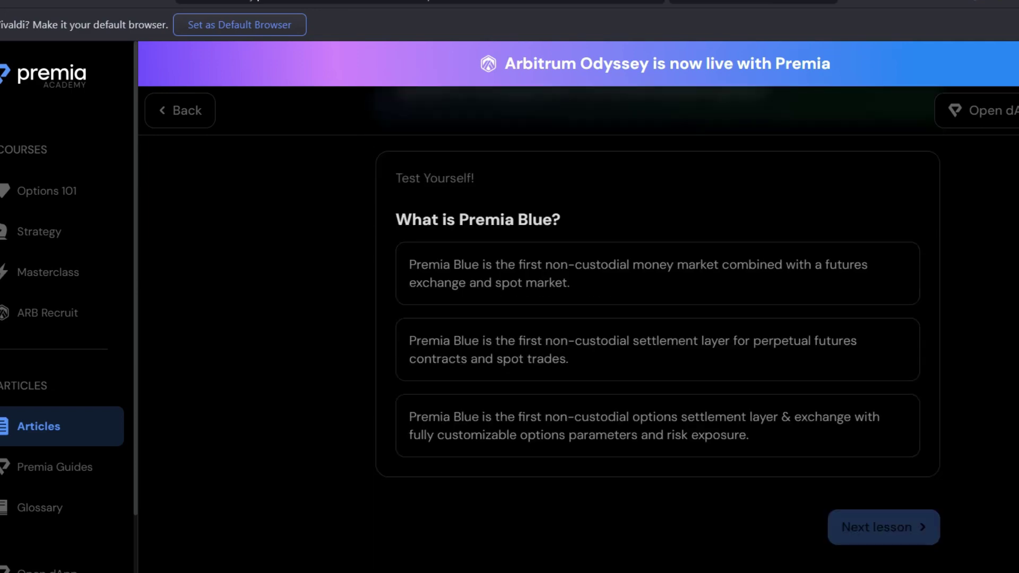
{"action": "scroll", "coordinate": [658, 350], "scroll_direction": "up", "scroll_amount": 2}
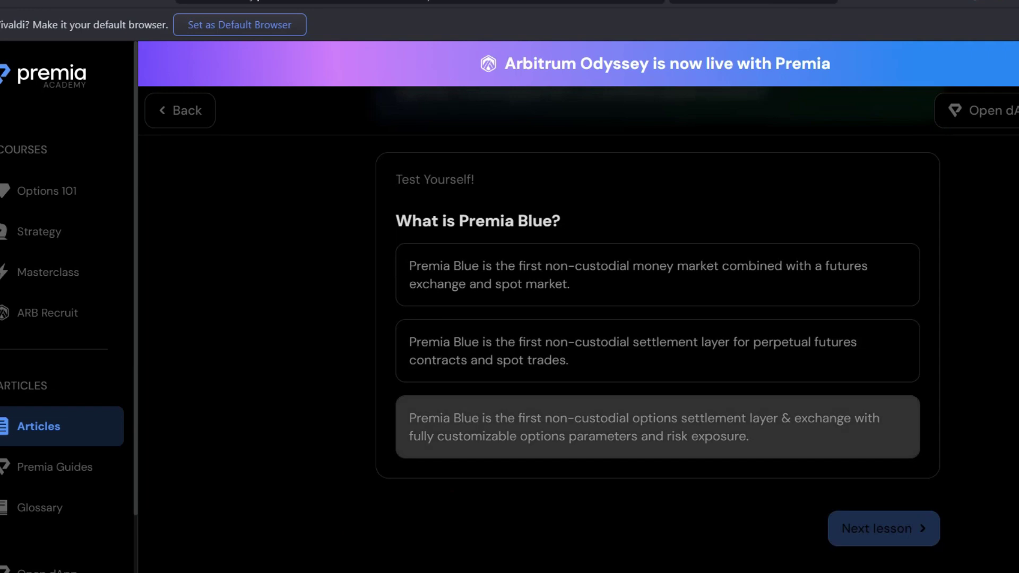
{"action": "left_click", "coordinate": [657, 427]}
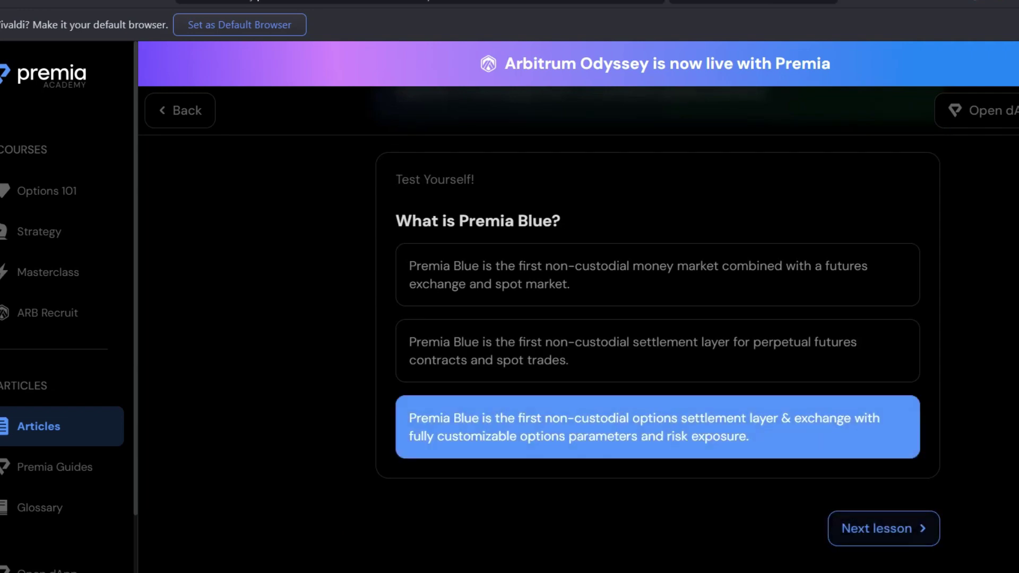
{"action": "left_click", "coordinate": [884, 528]}
Step: Answer the quiz on the two main types of basic options with "Calls and puts" and continue to the next lesson
{"action": "scroll", "coordinate": [658, 350], "scroll_direction": "down", "scroll_amount": 7}
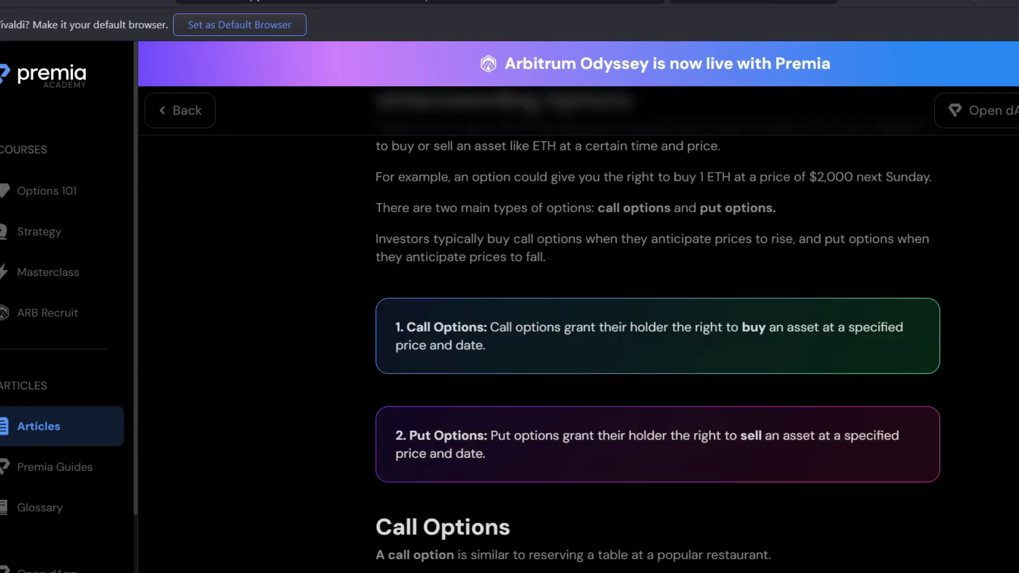
{"action": "scroll", "coordinate": [658, 350], "scroll_direction": "down", "scroll_amount": 12}
{"action": "scroll", "coordinate": [657, 350], "scroll_direction": "up", "scroll_amount": 5}
{"action": "left_click", "coordinate": [657, 378]}
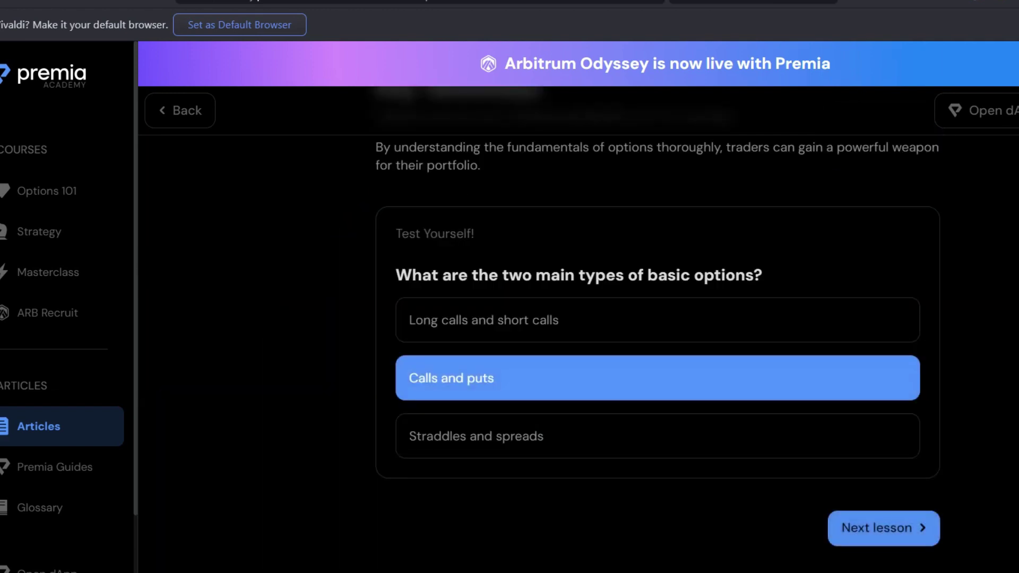
{"action": "left_click", "coordinate": [884, 529]}
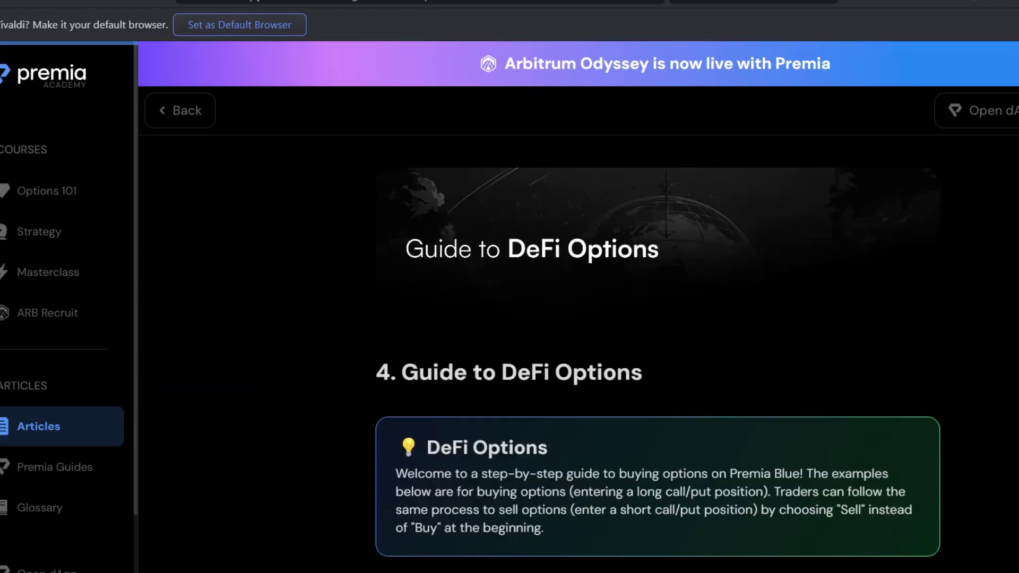
Step: Answer the strike price quiz with "The price at which an option can be exercised after expiration" and continue to the exam
{"action": "scroll", "coordinate": [658, 350], "scroll_direction": "down", "scroll_amount": 15}
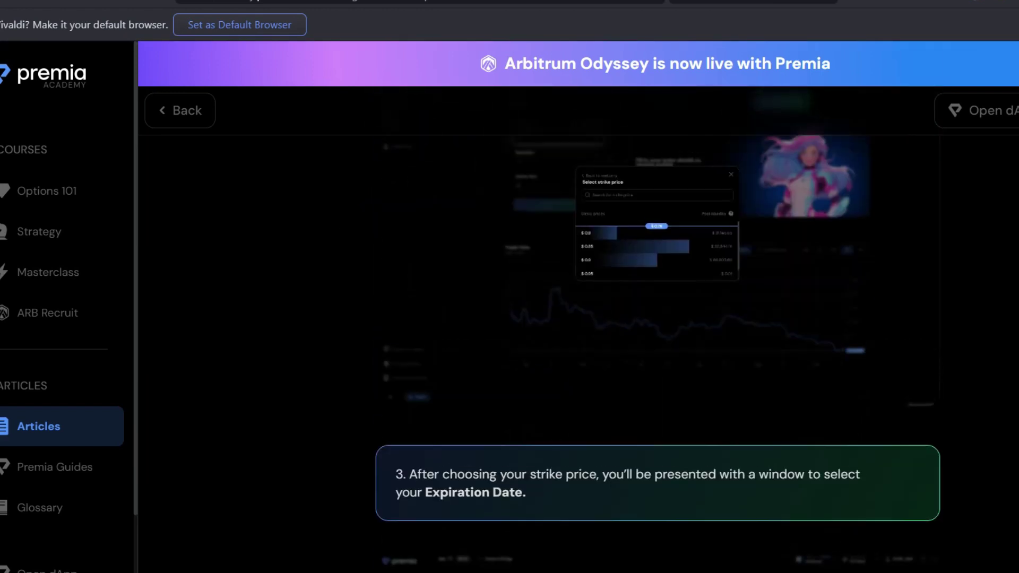
{"action": "scroll", "coordinate": [657, 350], "scroll_direction": "down", "scroll_amount": 15}
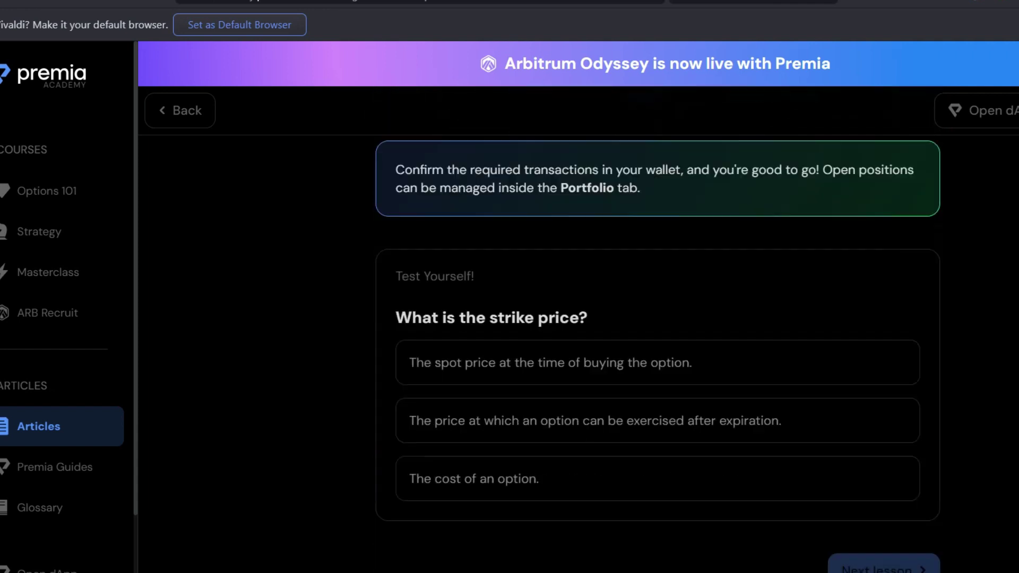
{"action": "scroll", "coordinate": [658, 351], "scroll_direction": "down", "scroll_amount": 3}
{"action": "scroll", "coordinate": [658, 350], "scroll_direction": "up", "scroll_amount": 2}
{"action": "left_click", "coordinate": [658, 340]}
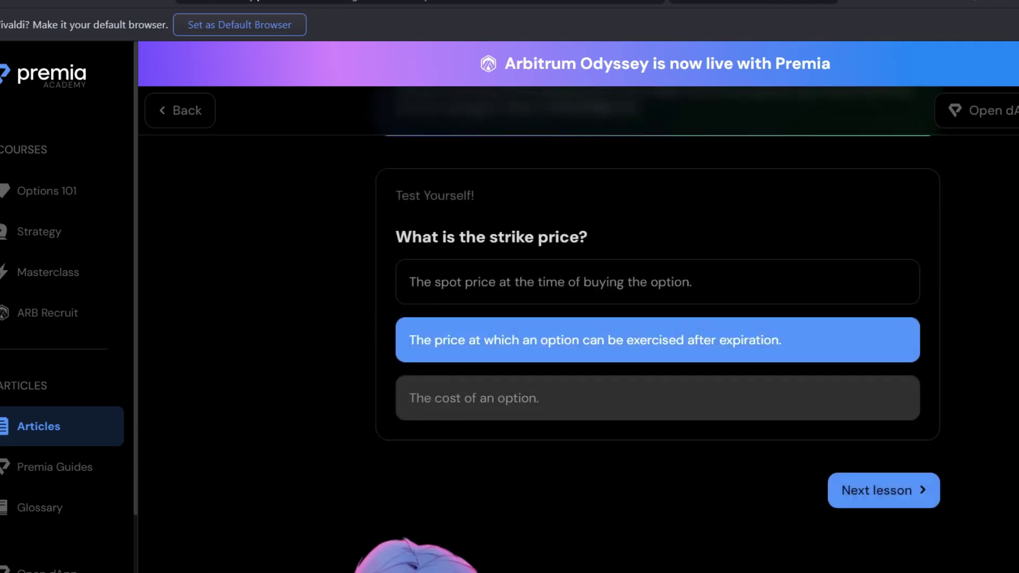
{"action": "left_click", "coordinate": [884, 491]}
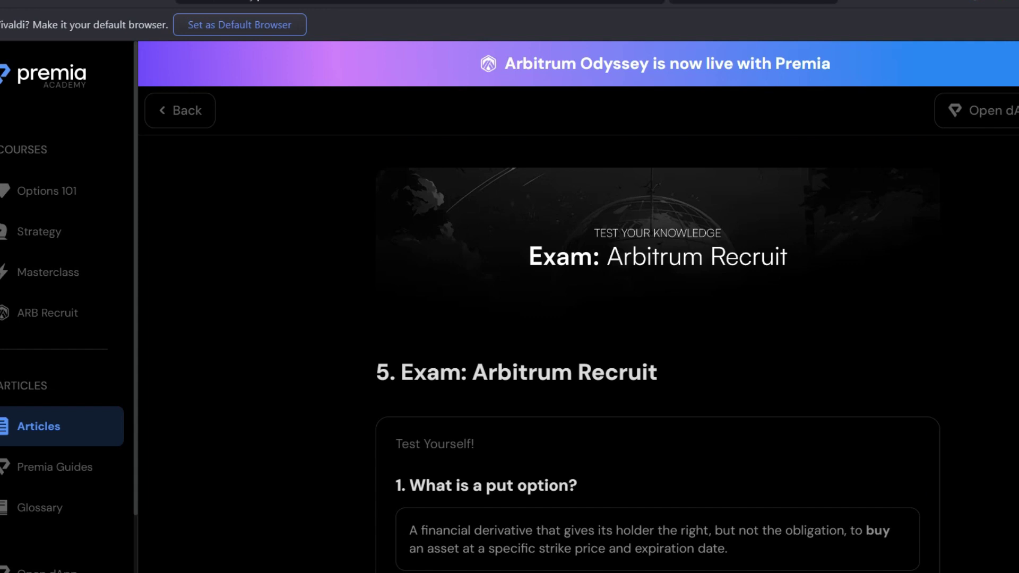
Step: Answer exam question 1 with the right, but not the obligation, to sell, and question 2 with trading ERC-20 options, providing liquidity and depositing into vaults
{"action": "scroll", "coordinate": [658, 371], "scroll_direction": "down", "scroll_amount": 3}
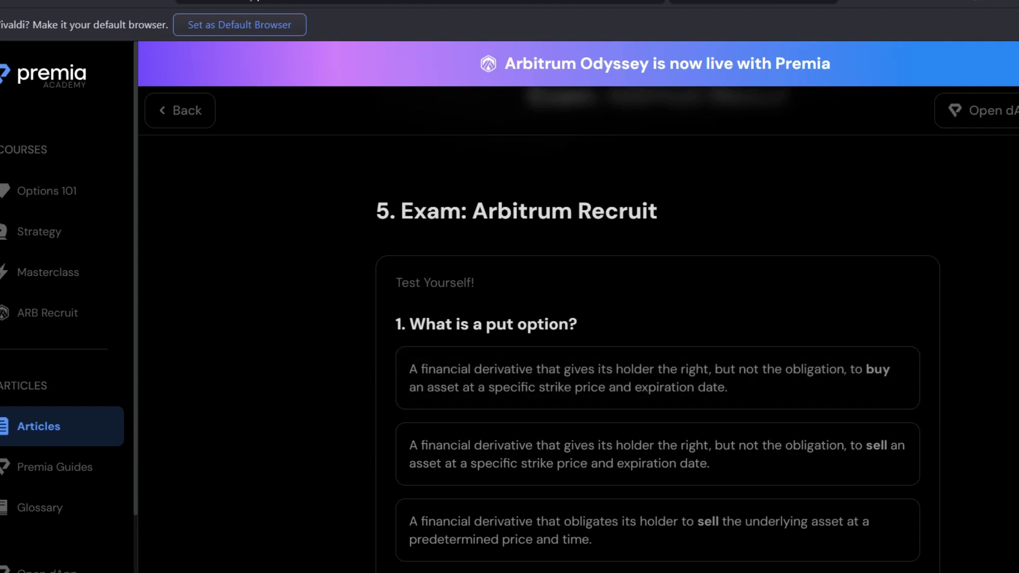
{"action": "scroll", "coordinate": [658, 297], "scroll_direction": "down", "scroll_amount": 2}
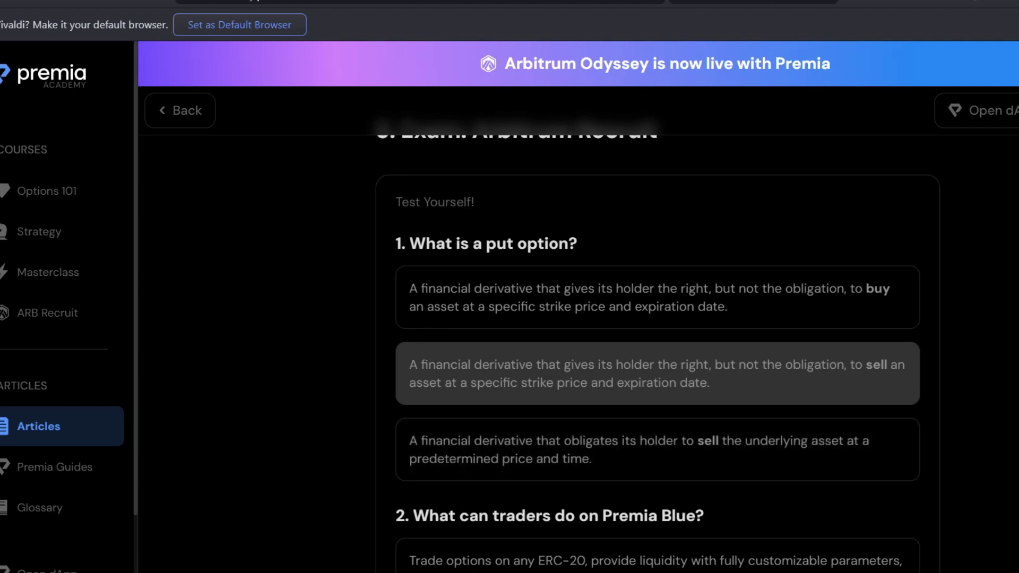
{"action": "scroll", "coordinate": [658, 350], "scroll_direction": "down", "scroll_amount": 5}
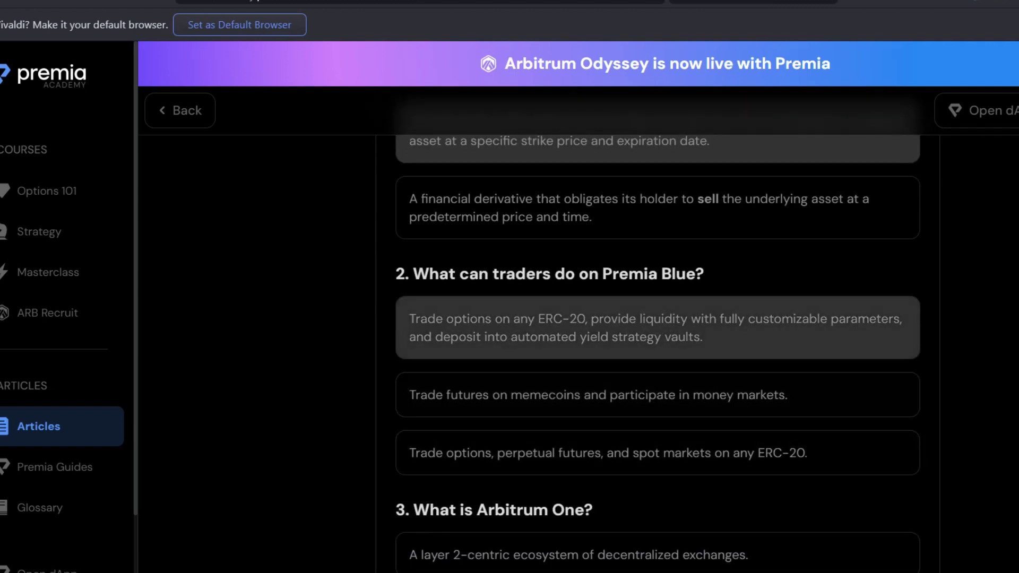
{"action": "left_click", "coordinate": [657, 328]}
{"action": "scroll", "coordinate": [658, 396], "scroll_direction": "down", "scroll_amount": 3}
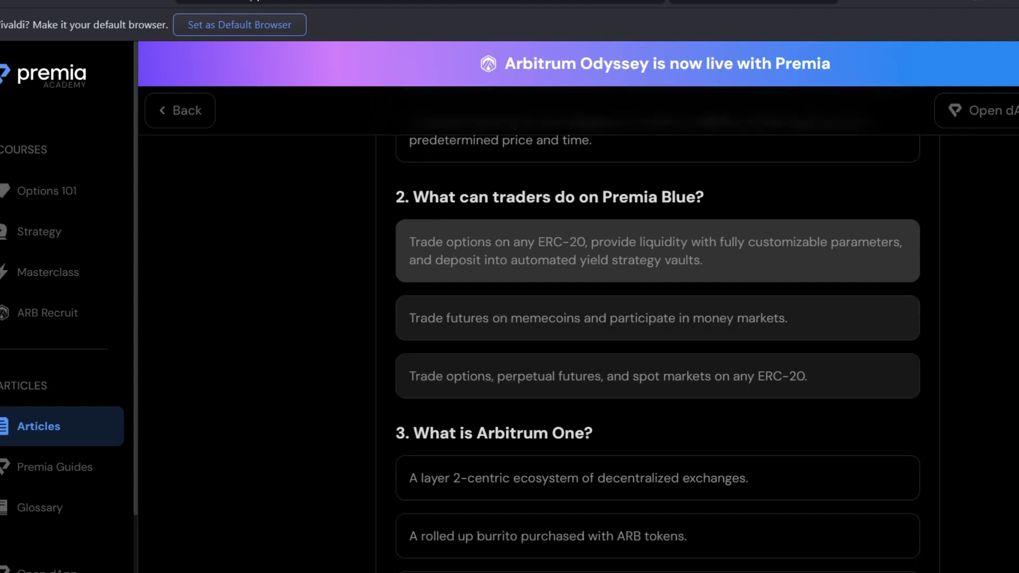
Step: Answer exam question 3 with "The home of Ethereum L2 DeFi" and question 4 with the low-fees Arbitrum Nova option, and submit the exam
{"action": "scroll", "coordinate": [658, 372], "scroll_direction": "down", "scroll_amount": 3}
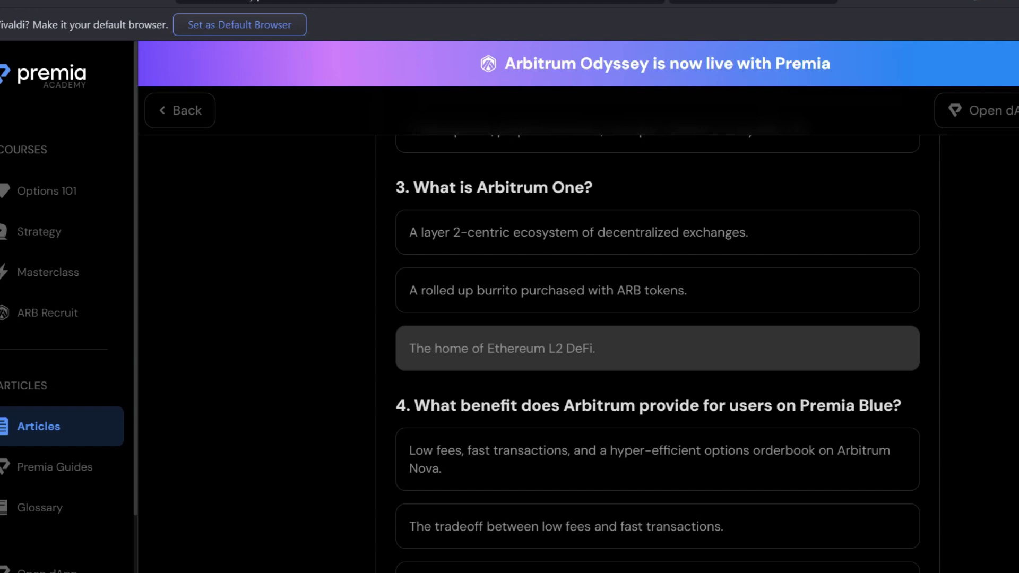
{"action": "scroll", "coordinate": [658, 350], "scroll_direction": "down", "scroll_amount": 3}
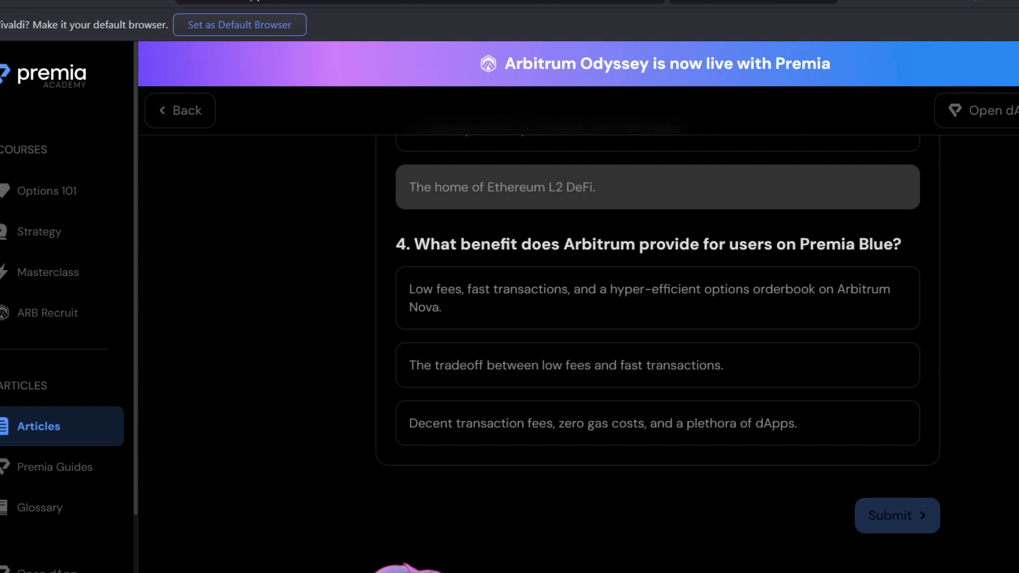
{"action": "left_click", "coordinate": [657, 297]}
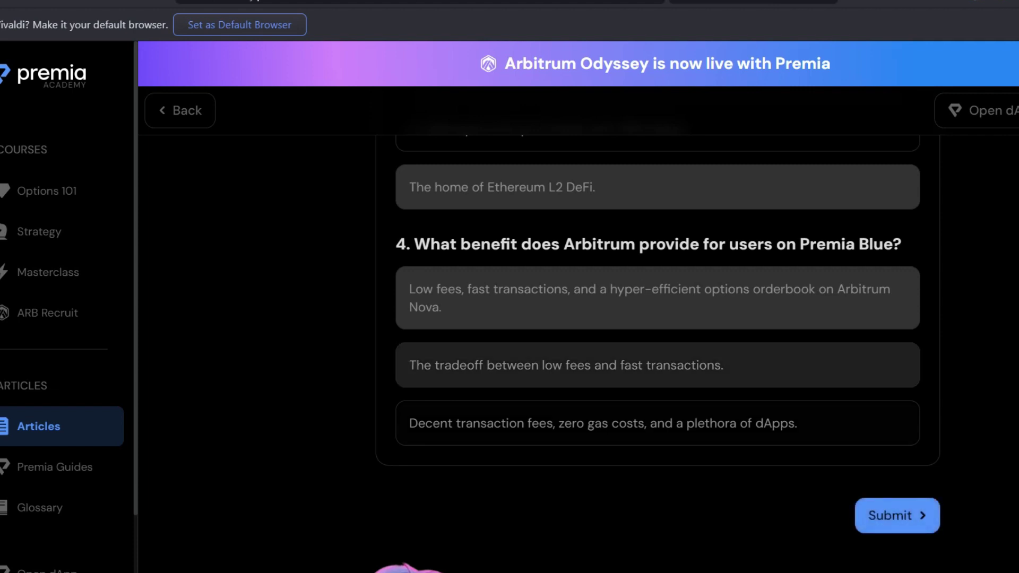
{"action": "left_click", "coordinate": [897, 515]}
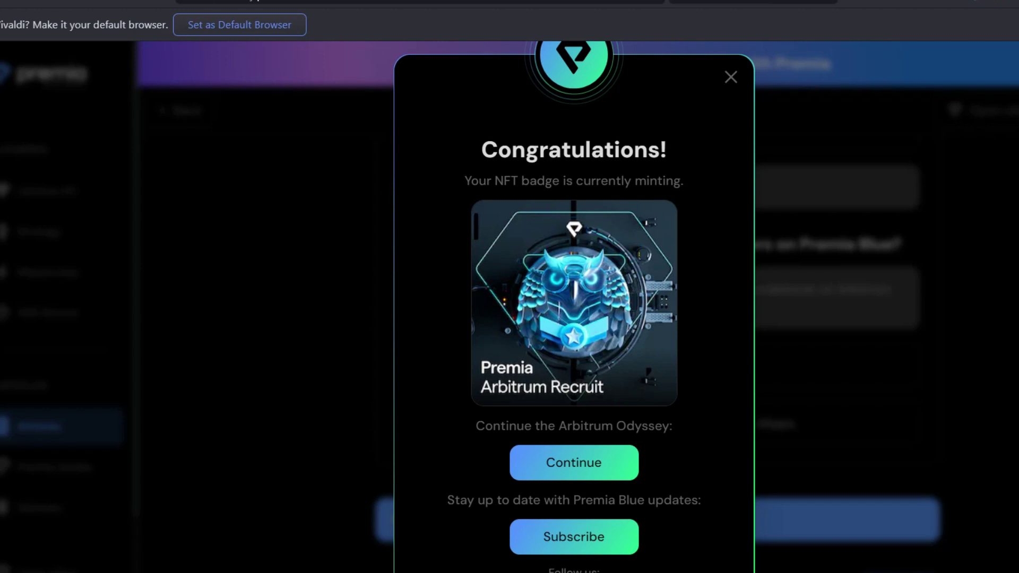
Step: Switch to the Premia options trading page, connect the MetaMask wallet and sign the login request
{"action": "left_click", "coordinate": [659, 0]}
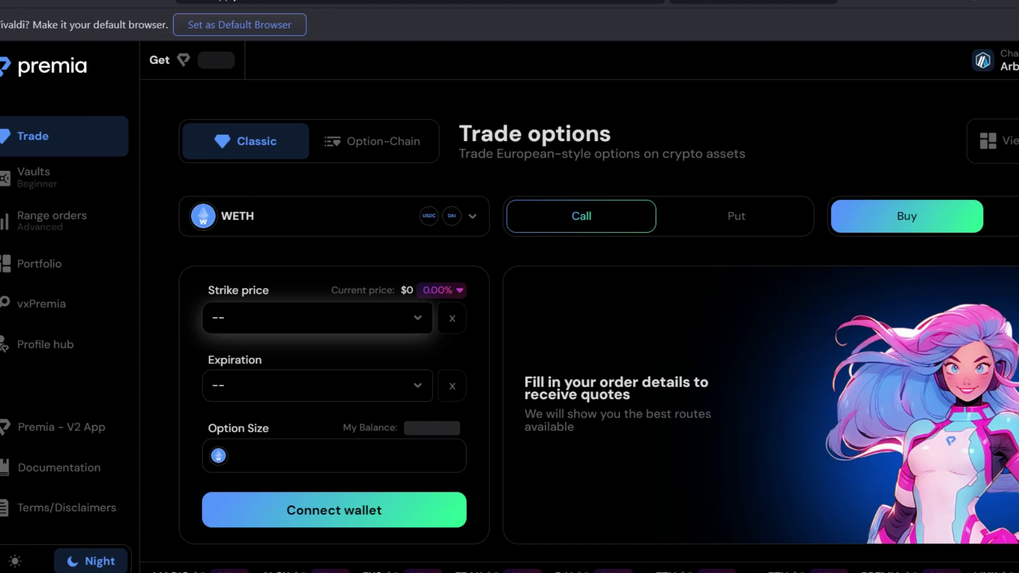
{"action": "left_click", "coordinate": [333, 510]}
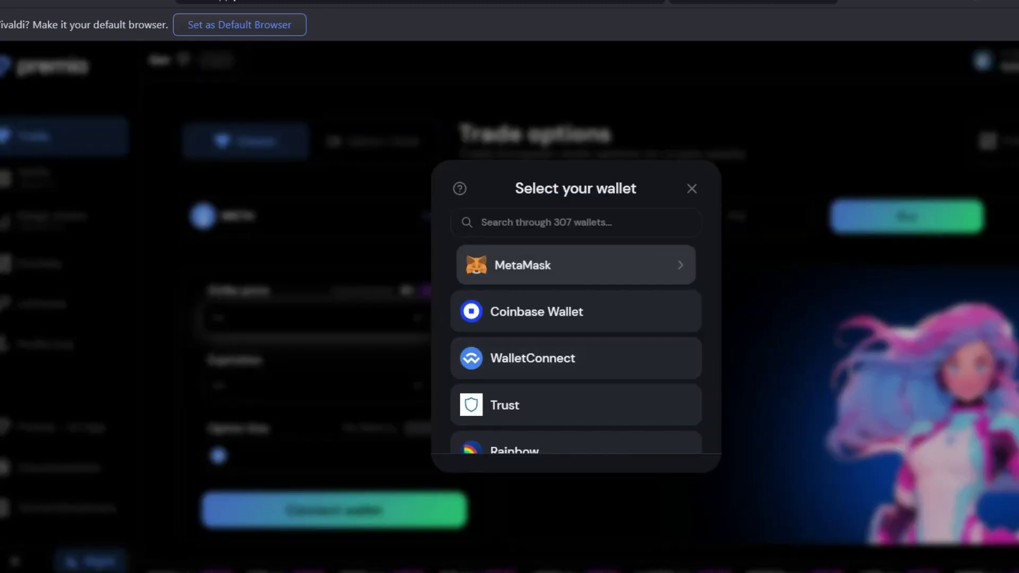
{"action": "left_click", "coordinate": [576, 265]}
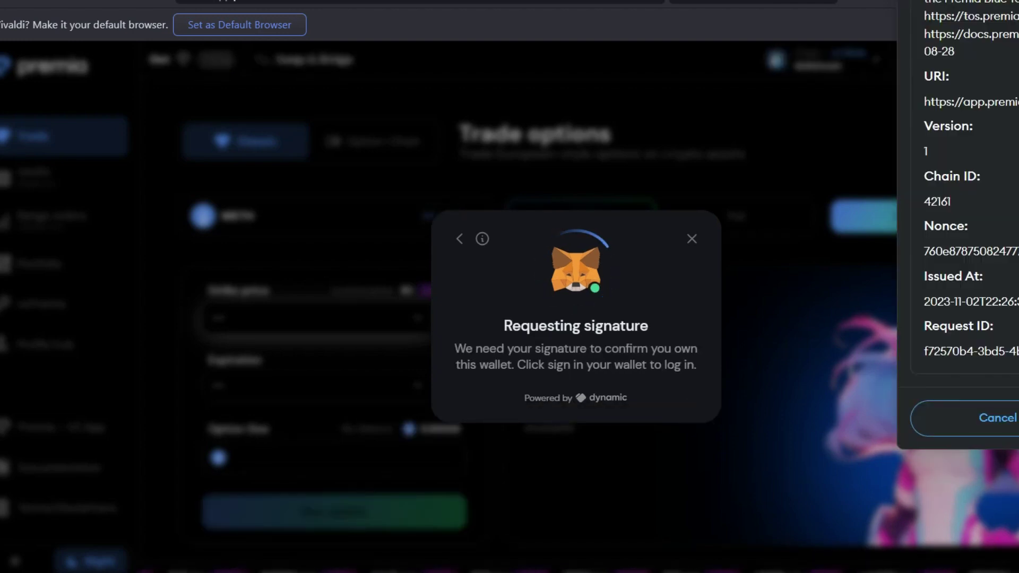
{"action": "scroll", "coordinate": [965, 223], "scroll_direction": "up", "scroll_amount": 5}
{"action": "scroll", "coordinate": [966, 223], "scroll_direction": "down", "scroll_amount": 5}
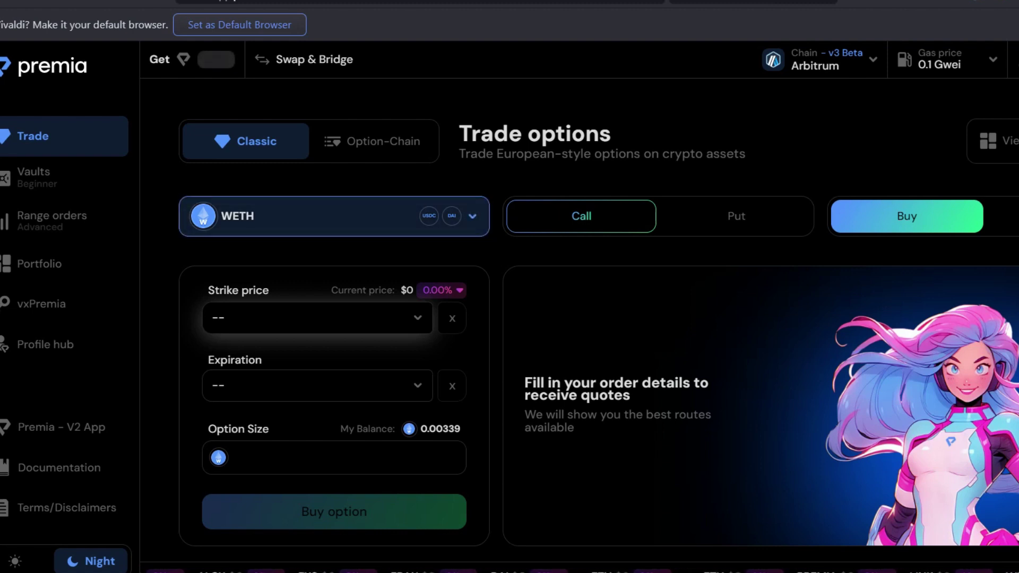
Step: Choose ARB as the base token for the options trade
{"action": "left_click", "coordinate": [335, 216]}
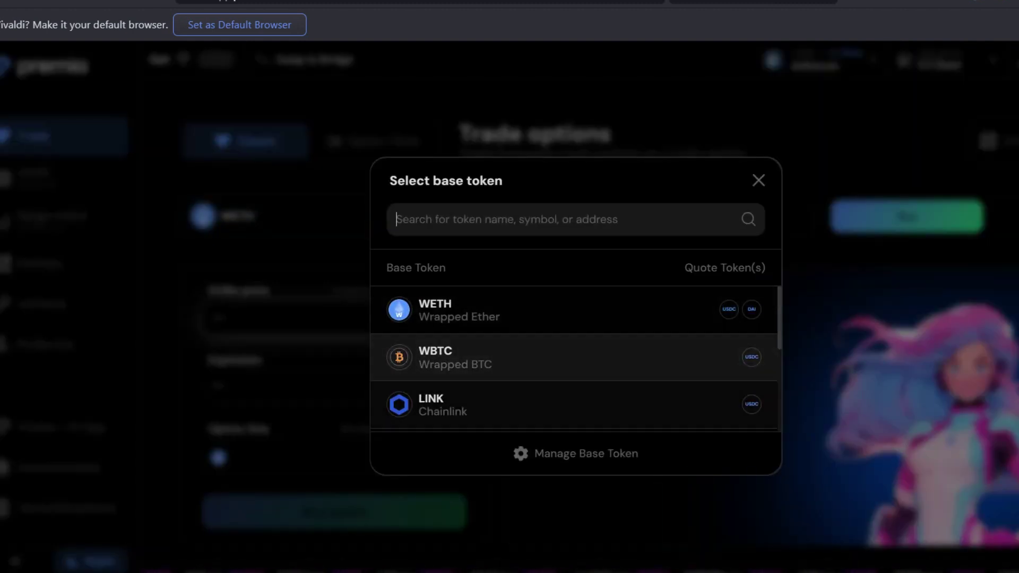
{"action": "scroll", "coordinate": [573, 403], "scroll_direction": "down", "scroll_amount": 3}
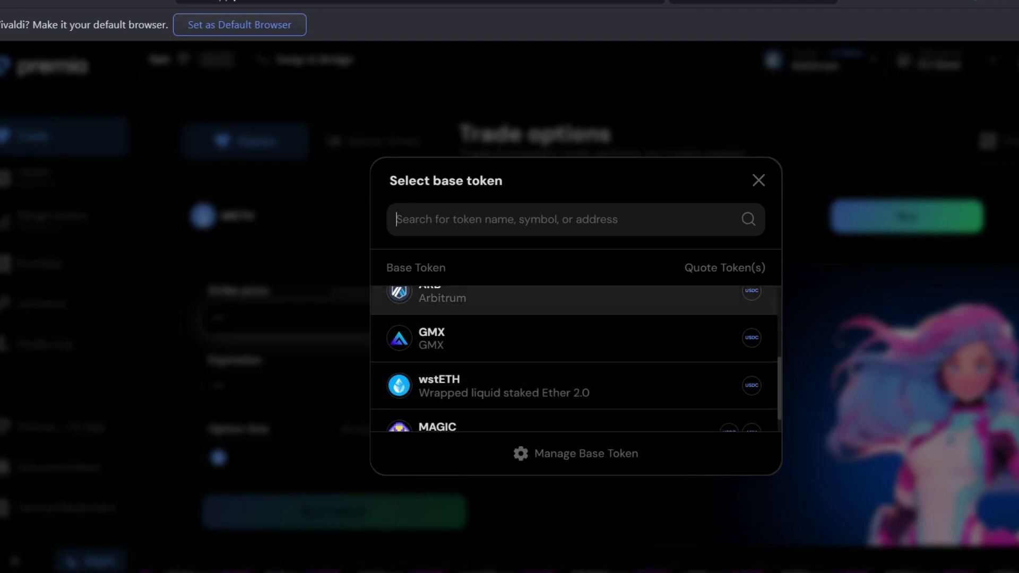
{"action": "scroll", "coordinate": [573, 361], "scroll_direction": "up", "scroll_amount": 2}
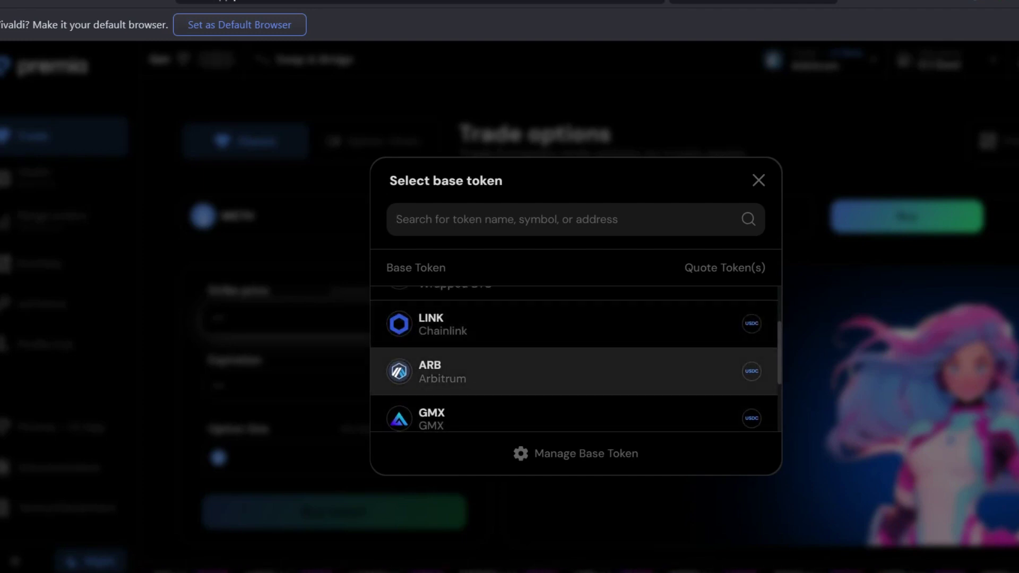
{"action": "left_click", "coordinate": [573, 372]}
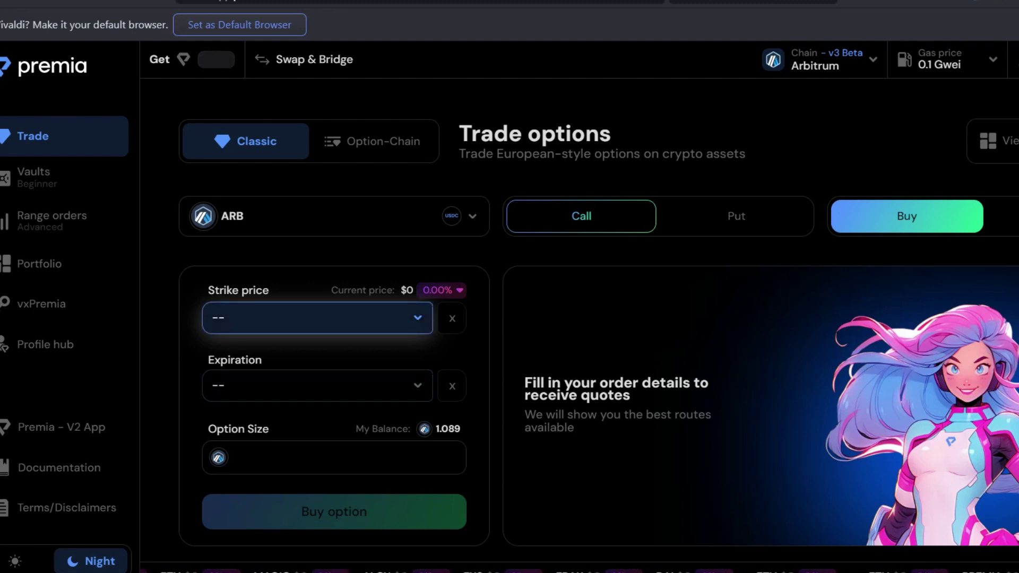
Step: Set the strike price of the ARB call option to $0.9
{"action": "left_click", "coordinate": [317, 317]}
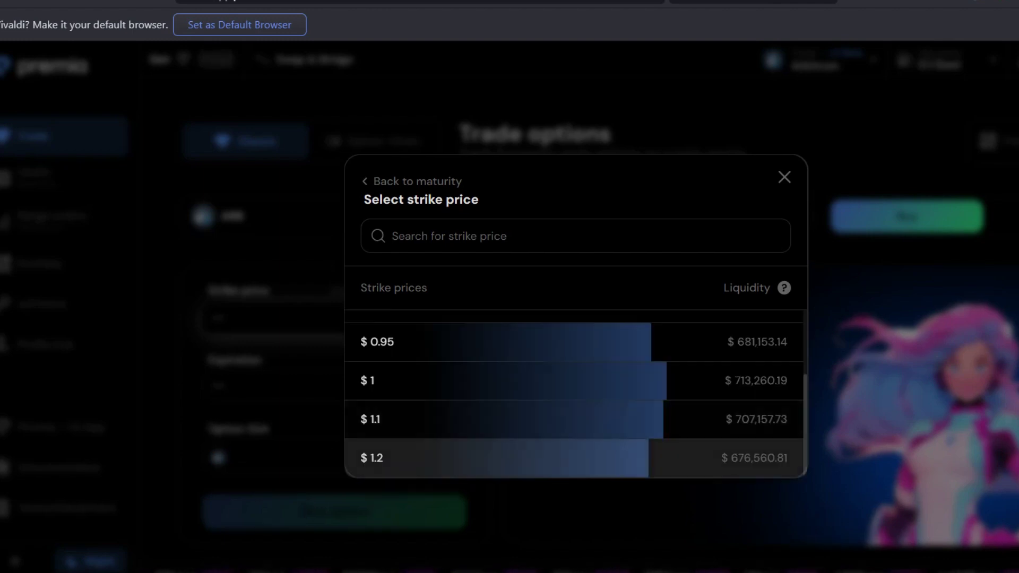
{"action": "scroll", "coordinate": [575, 448], "scroll_direction": "up", "scroll_amount": 2}
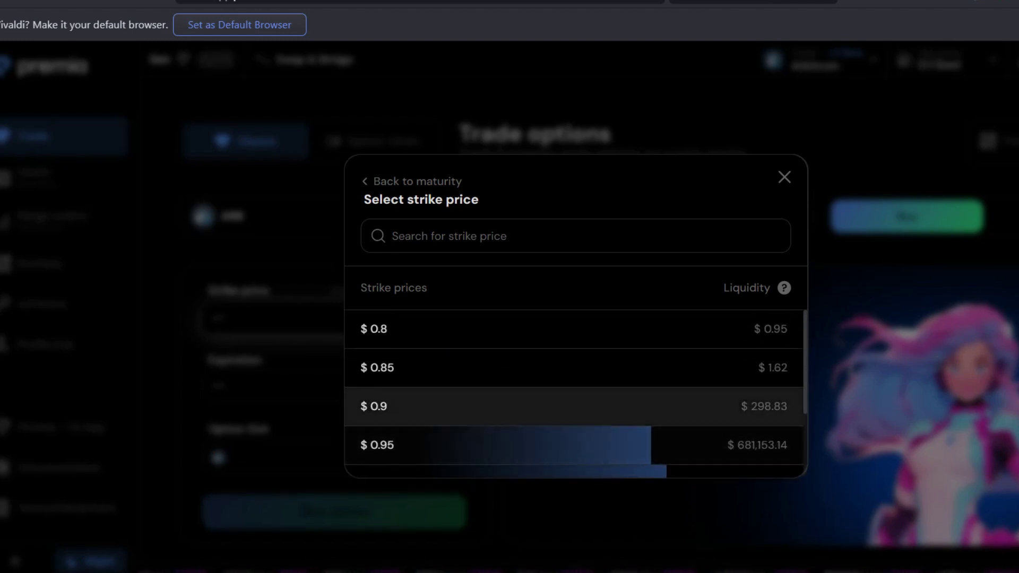
{"action": "left_click", "coordinate": [573, 406]}
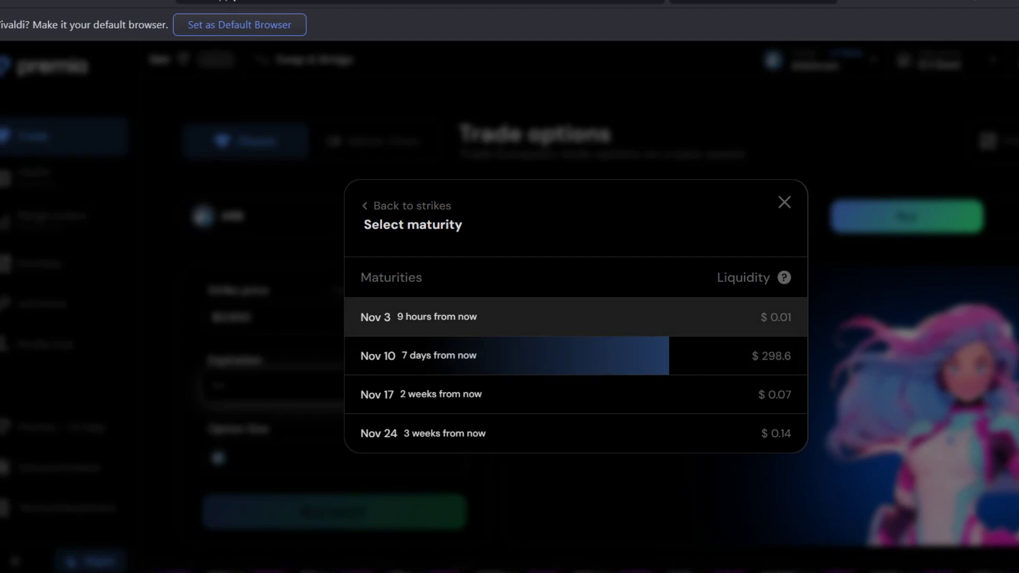
Step: Set the ARB option's expiration to 3 Nov 2023 and its option size to 0.8
{"action": "left_click", "coordinate": [478, 317]}
{"action": "left_click_drag", "start_coordinate": [387, 290], "coordinate": [418, 290]}
{"action": "left_click", "coordinate": [411, 291]}
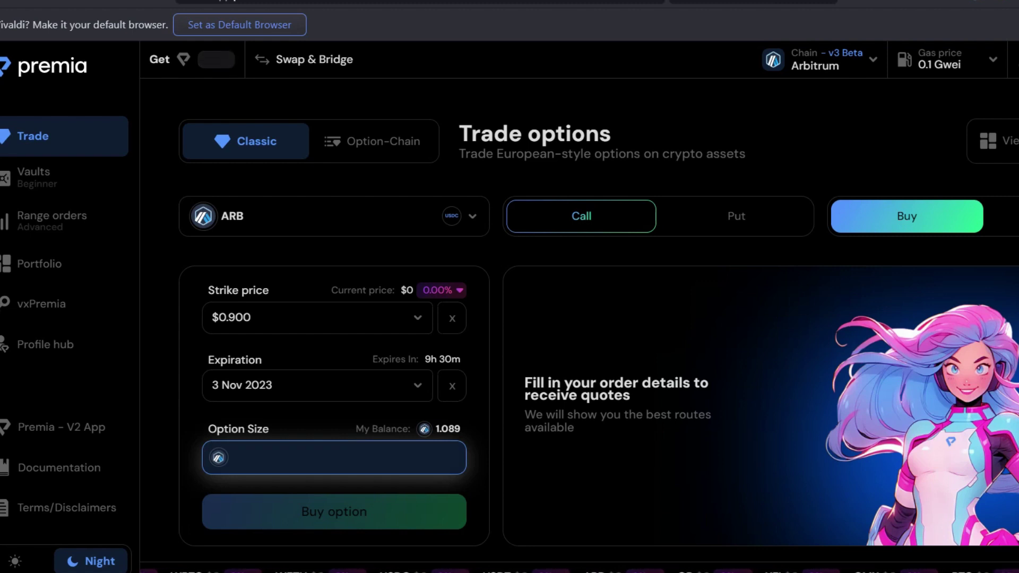
{"action": "type", "text": "0.8"}
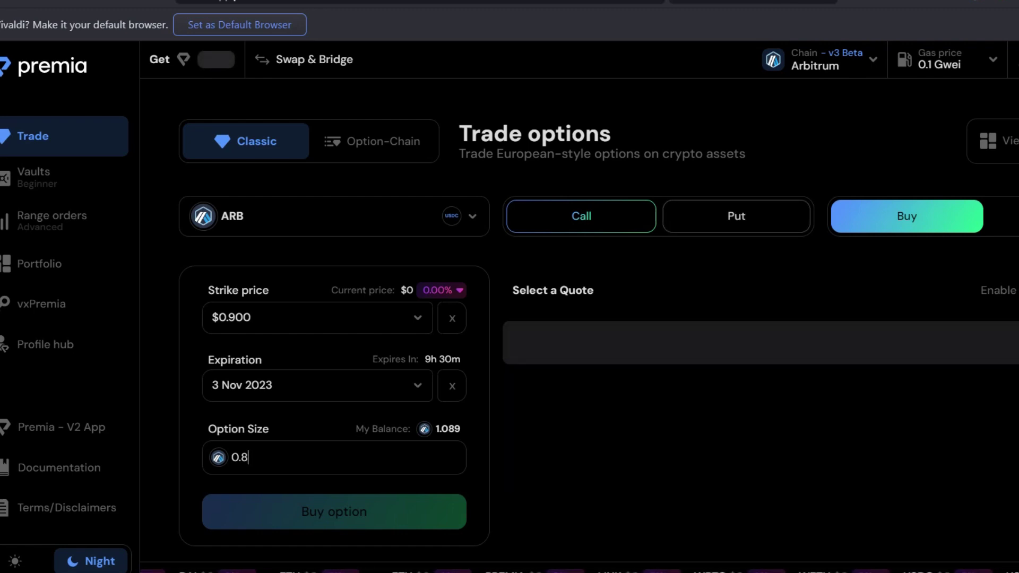
Step: Switch the order to selling an ARB put with a $1 strike price and confirm the sale
{"action": "left_click", "coordinate": [736, 216]}
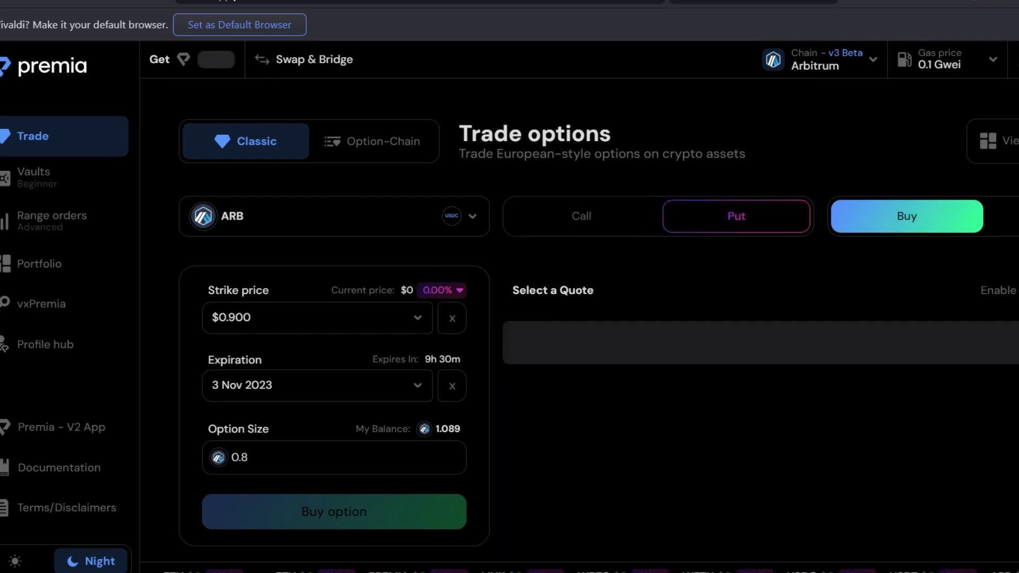
{"action": "left_click", "coordinate": [1006, 216]}
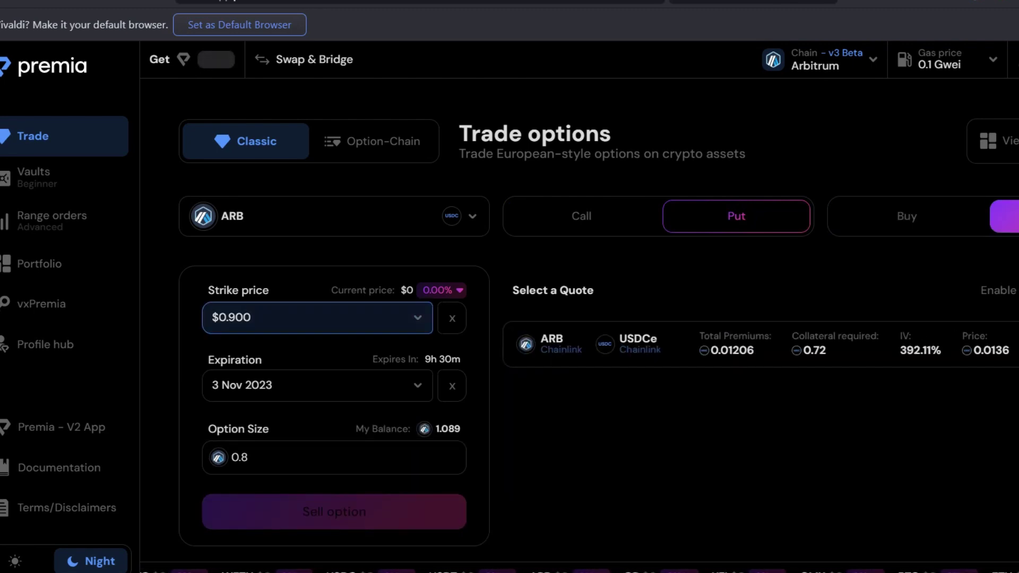
{"action": "left_click", "coordinate": [317, 318]}
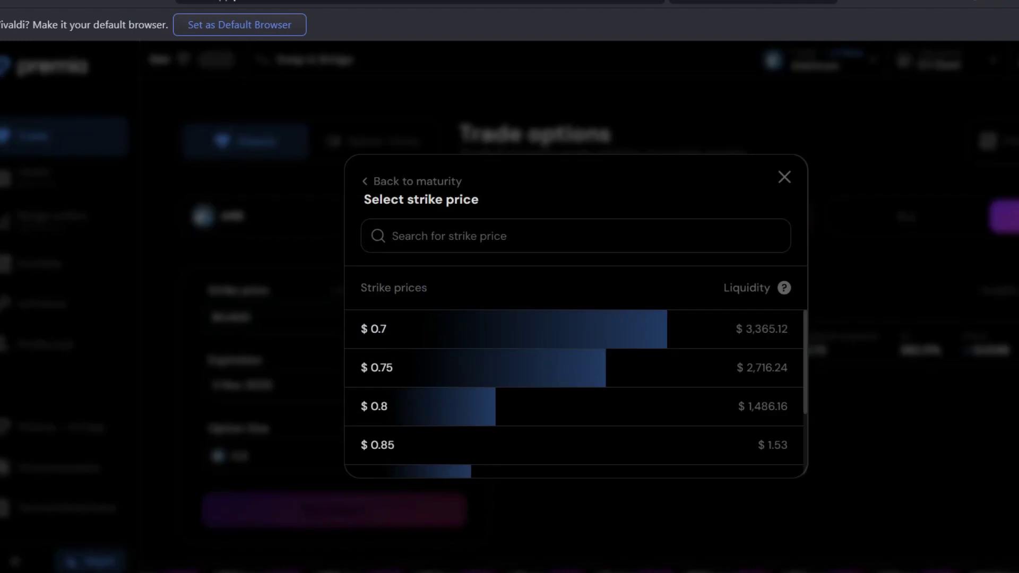
{"action": "scroll", "coordinate": [573, 406], "scroll_direction": "down", "scroll_amount": 2}
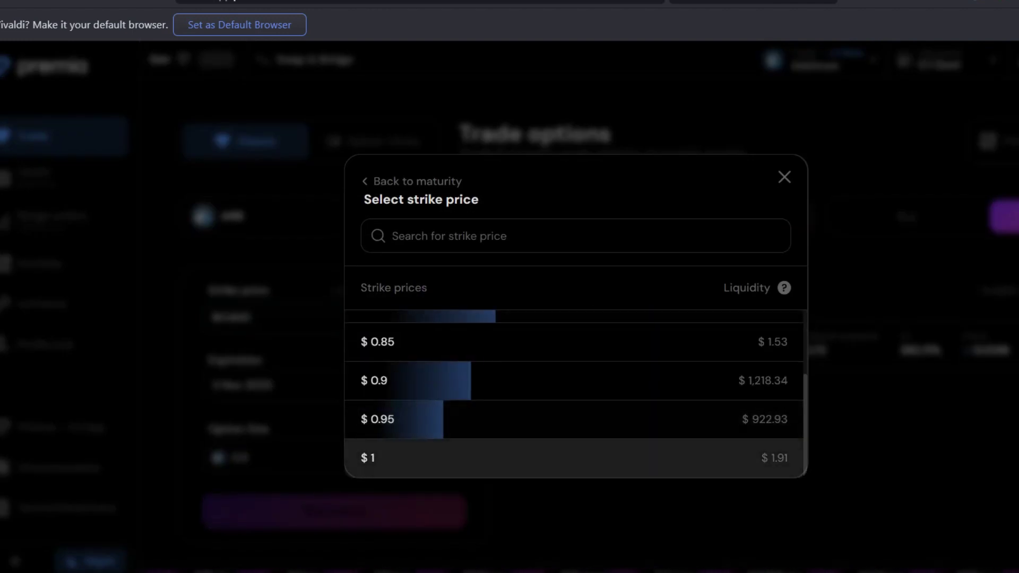
{"action": "left_click", "coordinate": [573, 457]}
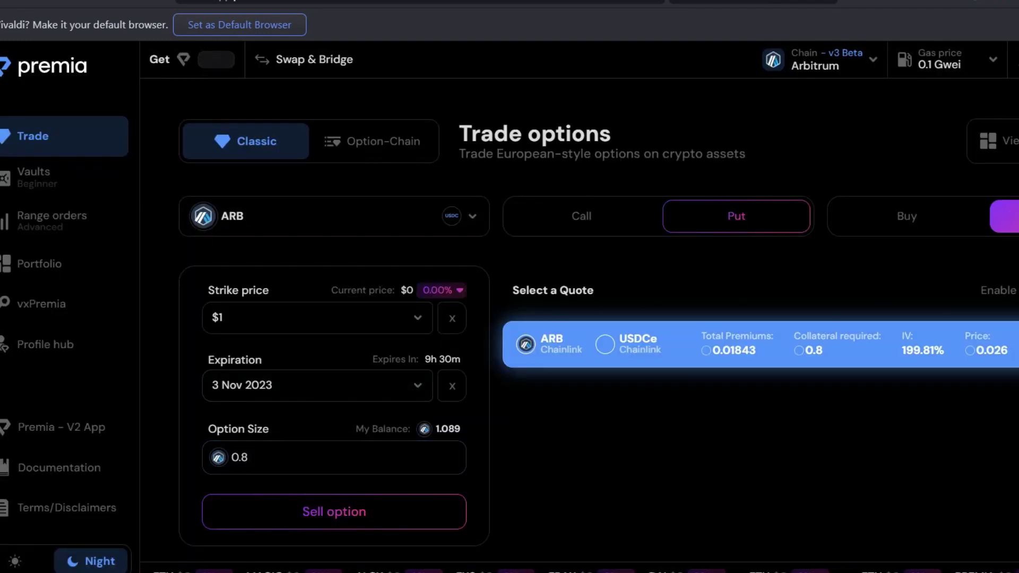
{"action": "left_click", "coordinate": [334, 512]}
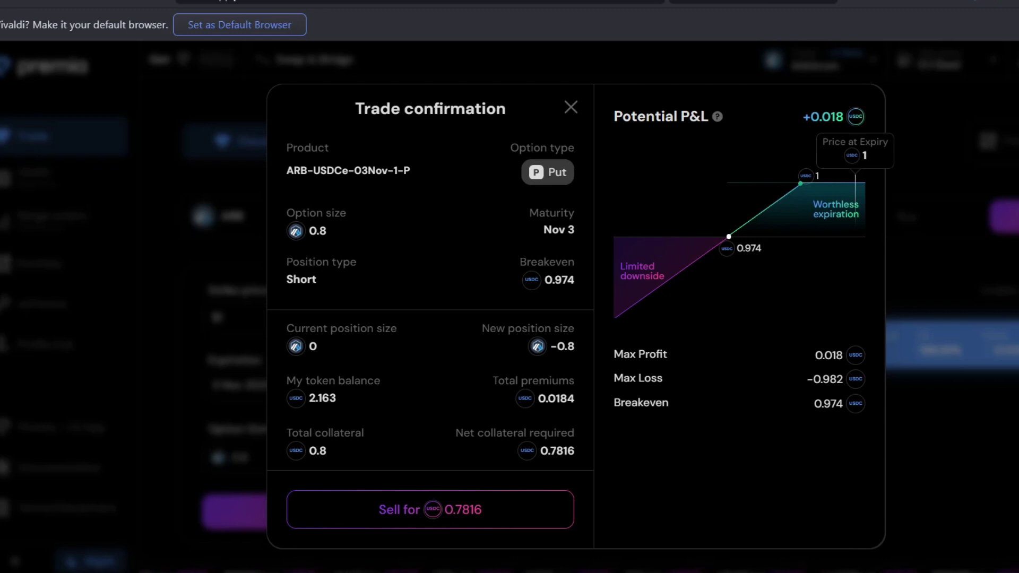
{"action": "left_click", "coordinate": [431, 509]}
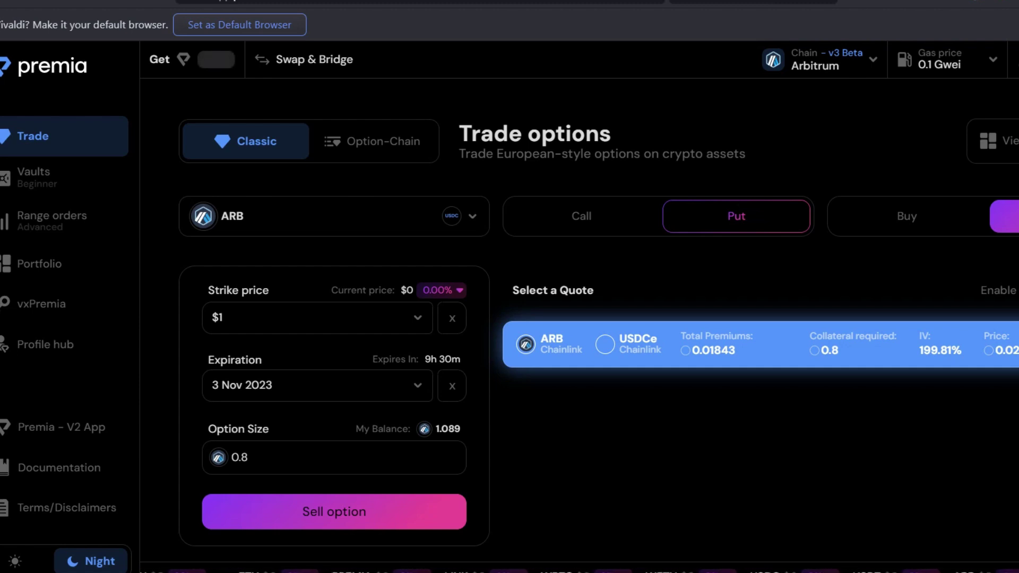
Step: Switch to the Galxe Eternal Tranquility campaign and claim its Premia Arbitrum Recruit NFT
{"action": "left_click", "coordinate": [248, 1]}
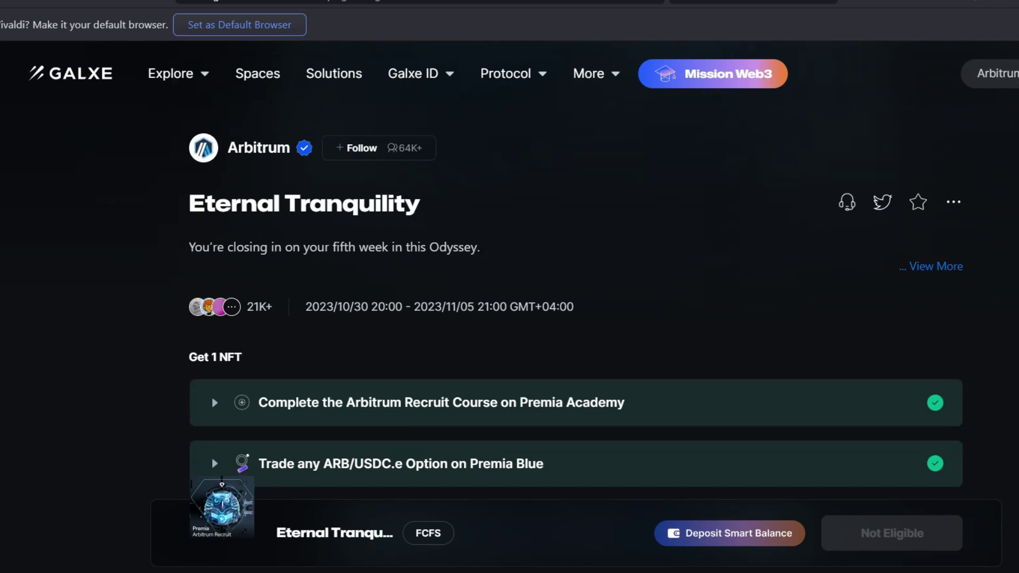
{"action": "scroll", "coordinate": [575, 318], "scroll_direction": "down", "scroll_amount": 3}
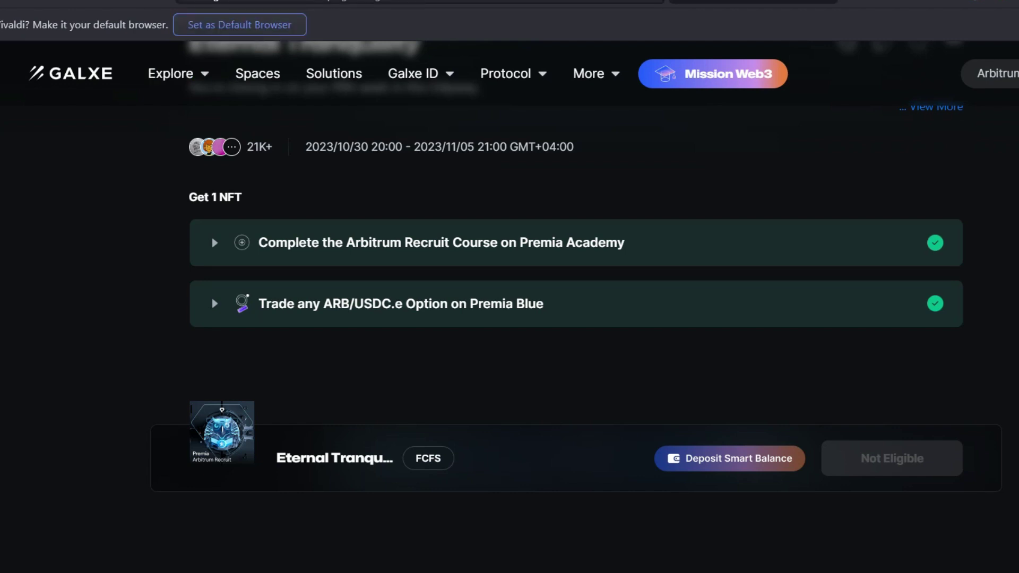
{"action": "left_click", "coordinate": [890, 458]}
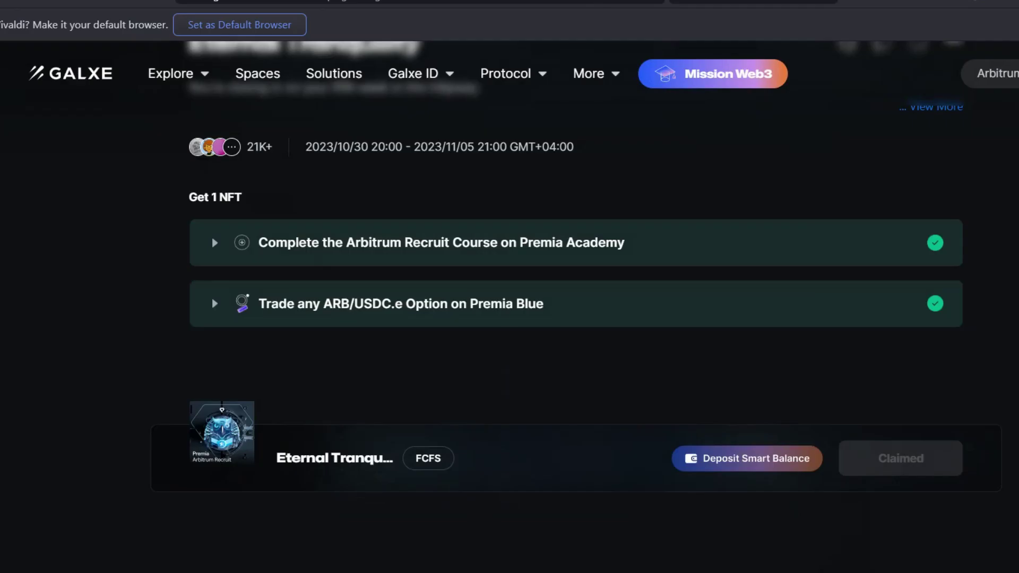
{"action": "mouse_move", "coordinate": [223, 432]}
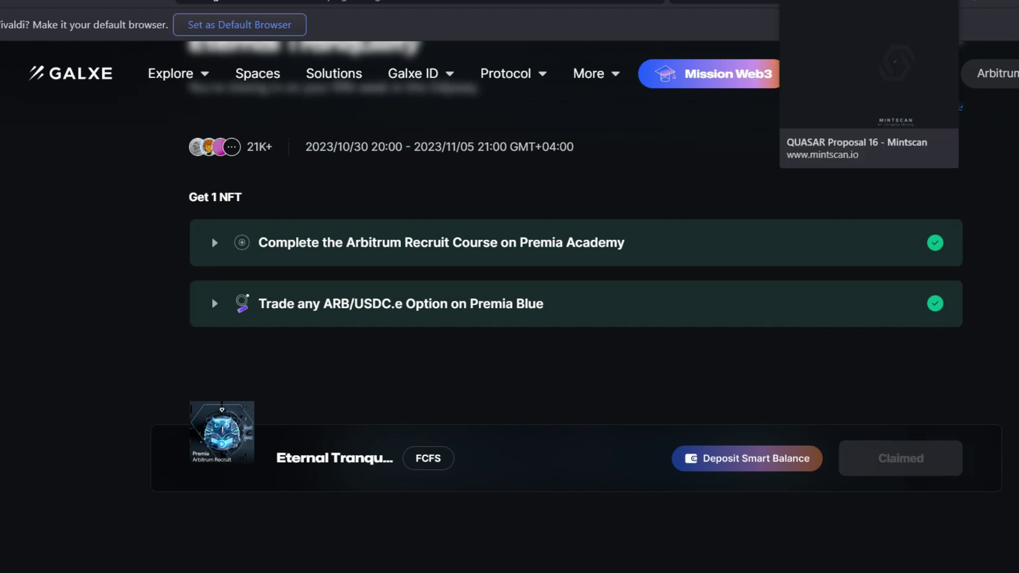
Step: Switch to the Quasar post on X and read its QSR airdrop amount, eligibility rules and staking bonus
{"action": "left_click", "coordinate": [868, 1]}
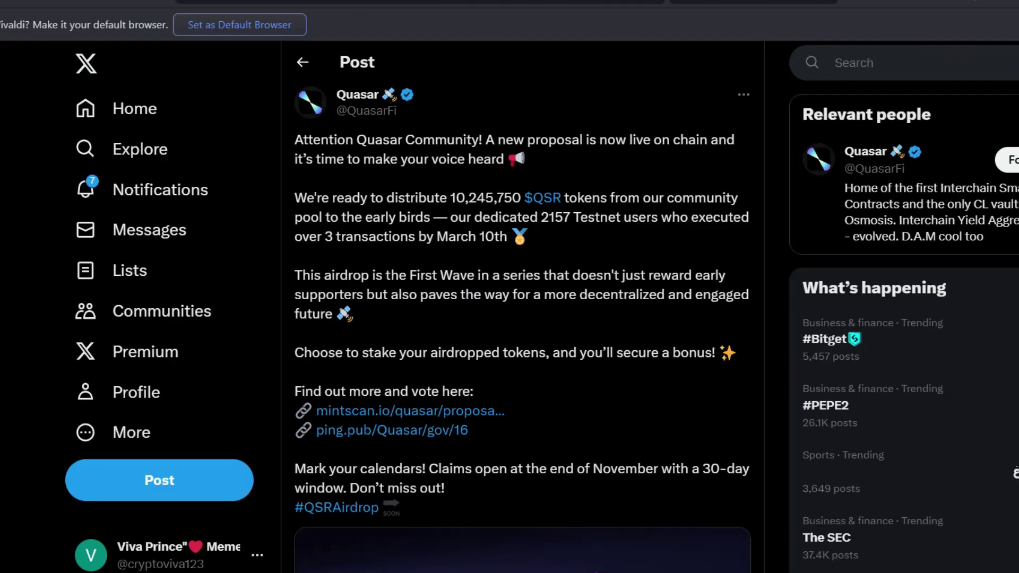
{"action": "left_click_drag", "start_coordinate": [294, 198], "coordinate": [521, 198]}
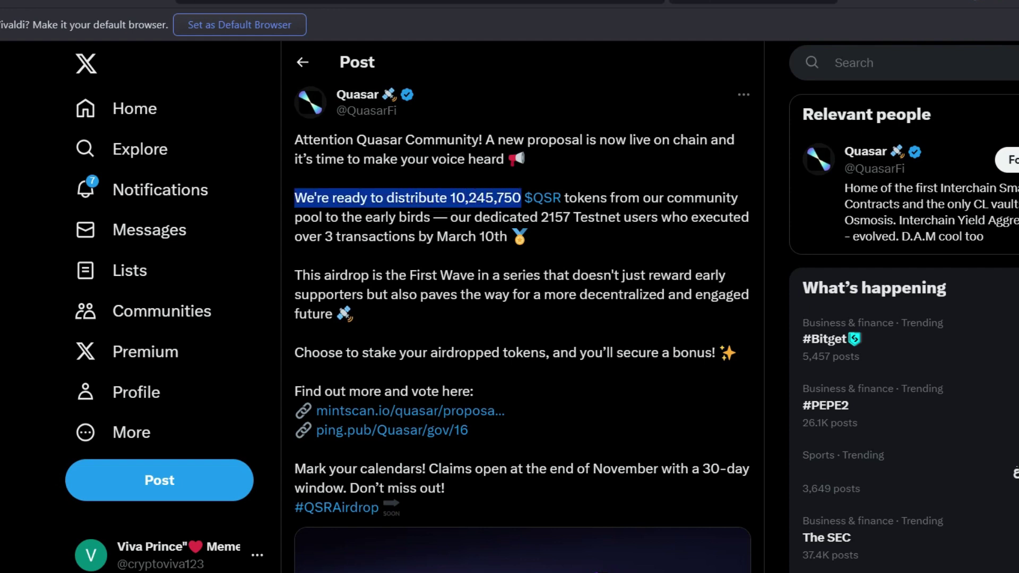
{"action": "left_click_drag", "start_coordinate": [521, 197], "coordinate": [748, 217]}
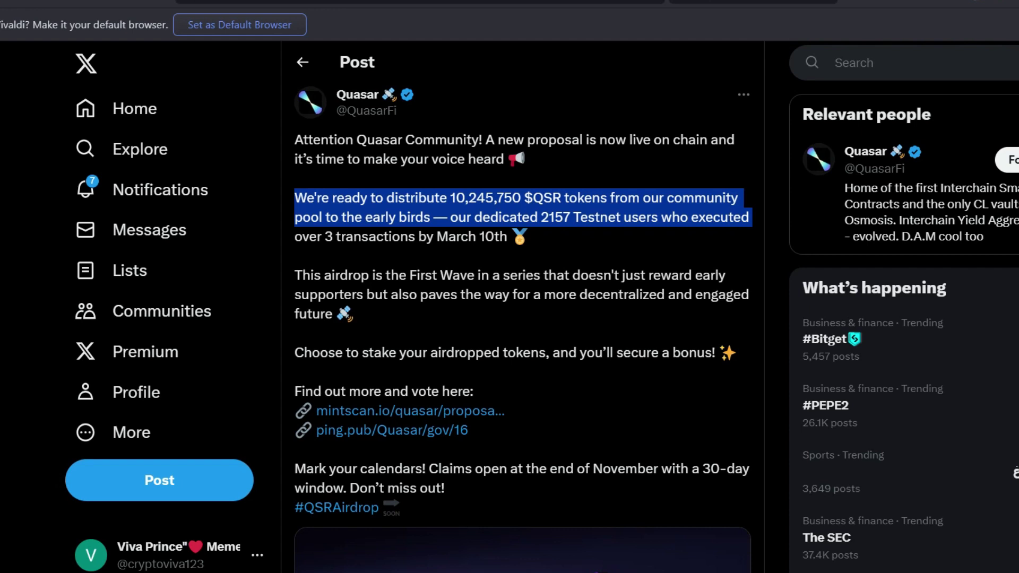
{"action": "left_click_drag", "start_coordinate": [749, 217], "coordinate": [525, 237]}
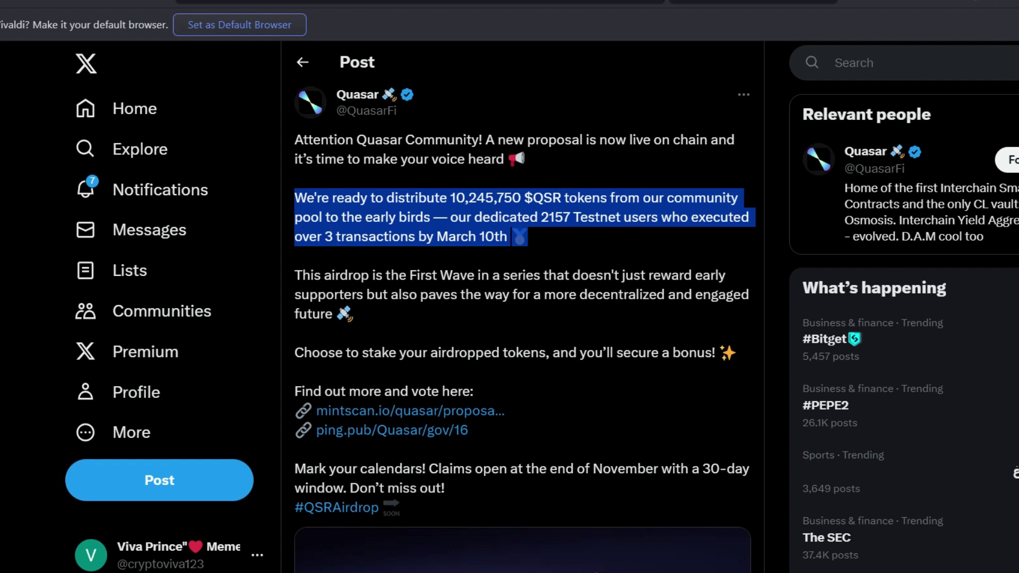
{"action": "left_click_drag", "start_coordinate": [295, 275], "coordinate": [732, 294]}
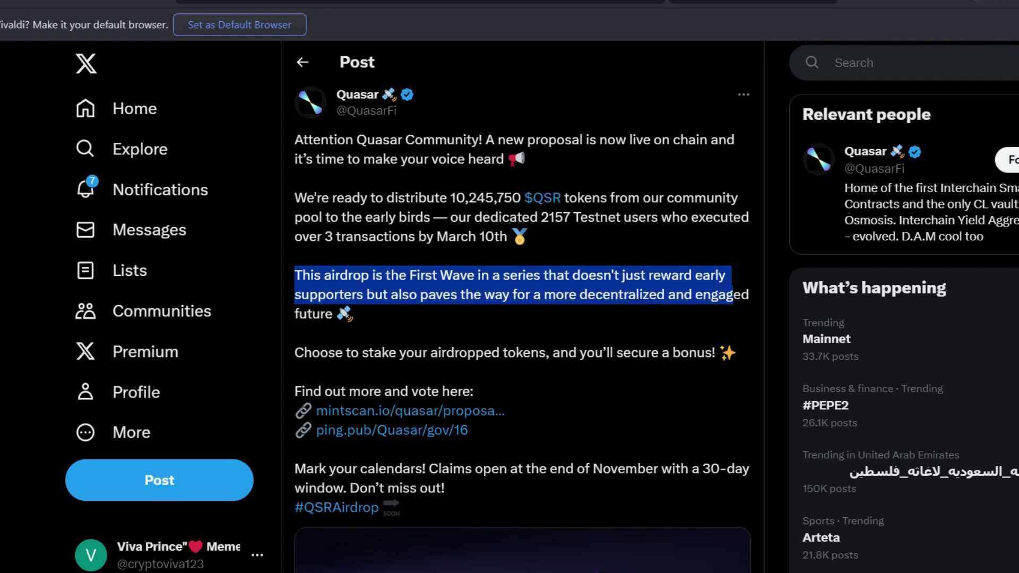
{"action": "left_click_drag", "start_coordinate": [733, 295], "coordinate": [741, 295]}
{"action": "left_click_drag", "start_coordinate": [294, 353], "coordinate": [737, 353]}
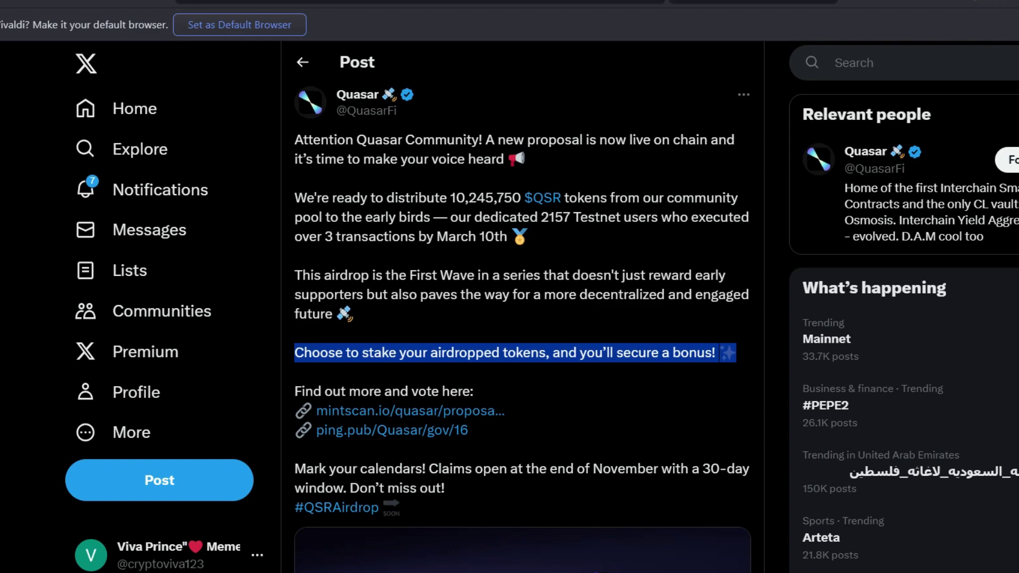
Step: View Quasar proposal #16 on Mintscan and check the QSR token price on CoinGecko
{"action": "left_click", "coordinate": [869, 1]}
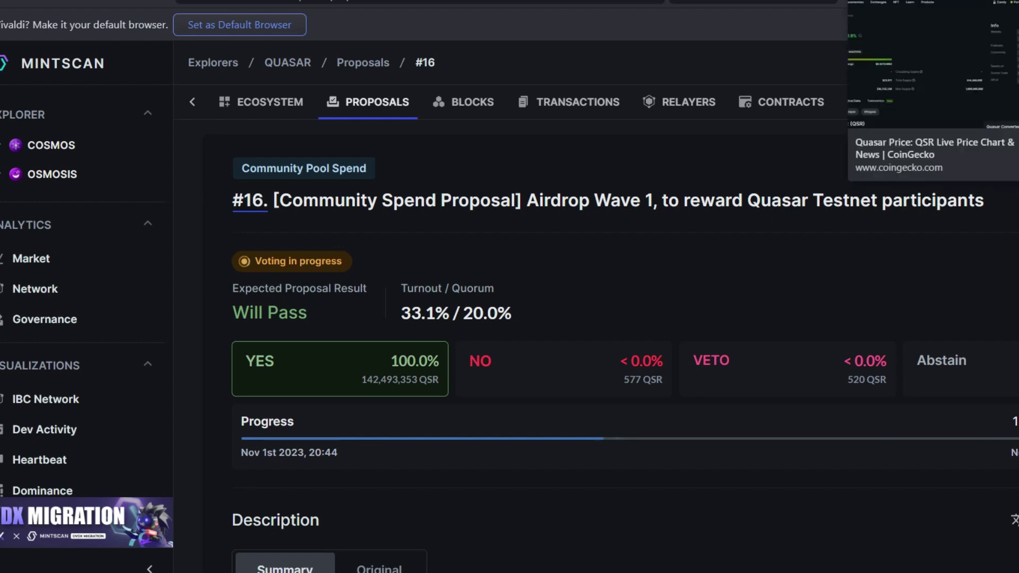
{"action": "left_click", "coordinate": [753, 1]}
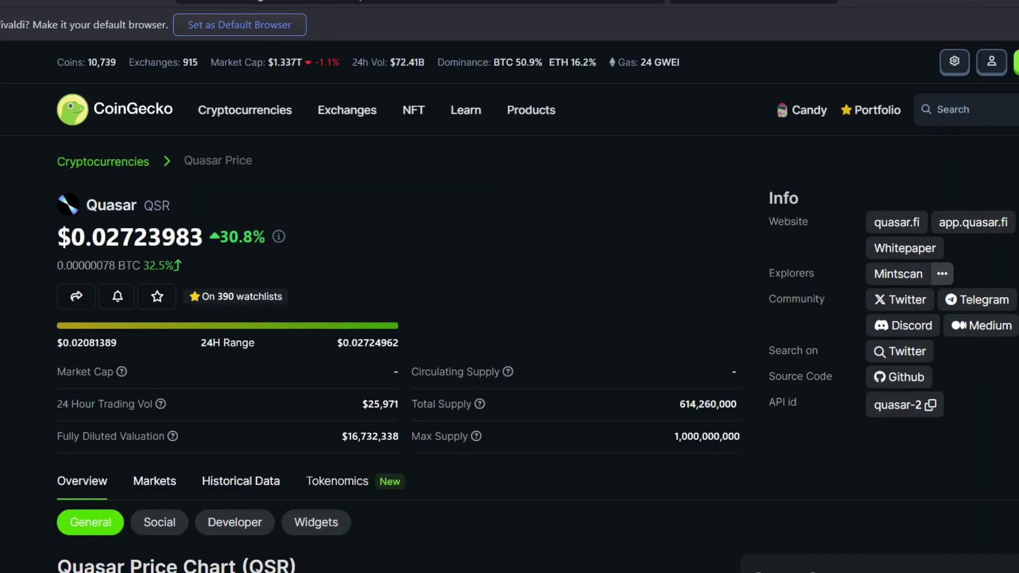
{"action": "left_click_drag", "start_coordinate": [57, 236], "coordinate": [202, 236]}
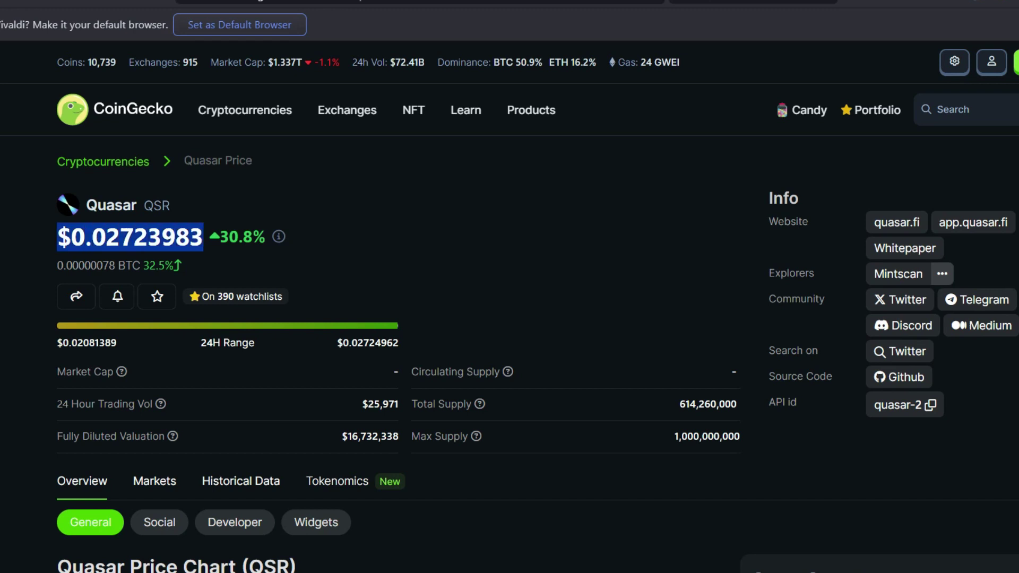